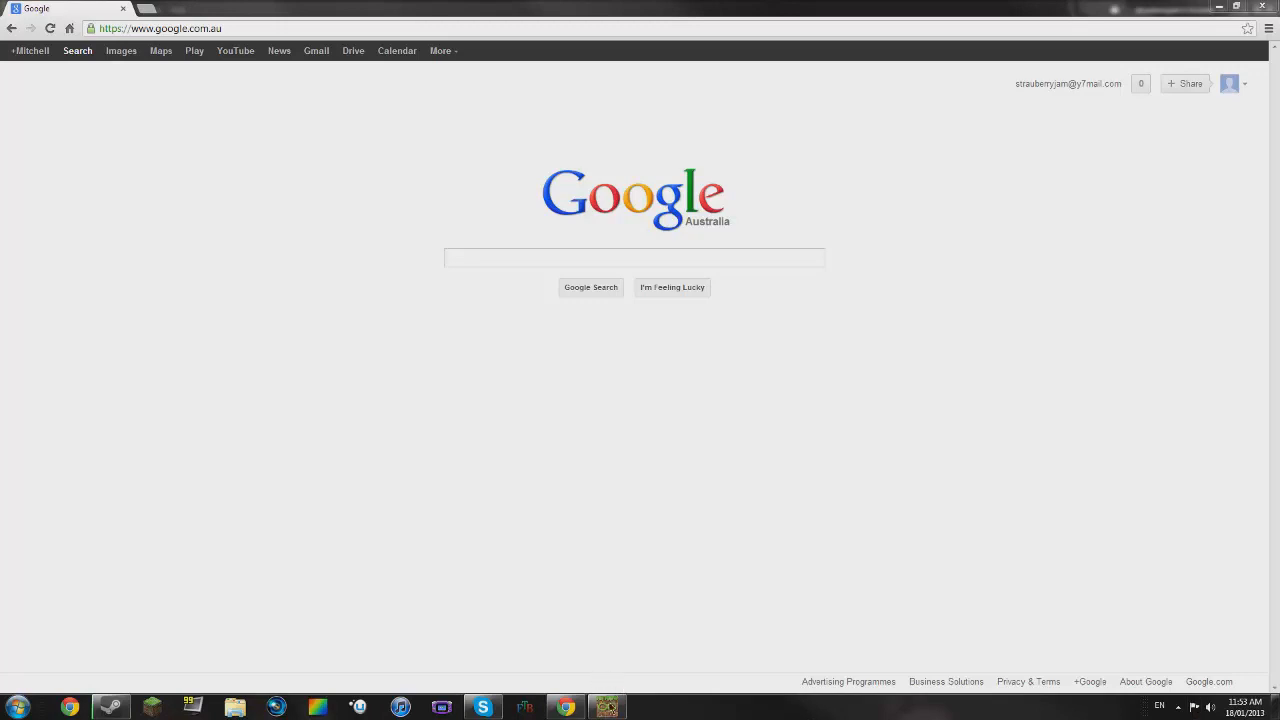
Step: Search Google for MultiMC, open the MultiMC 4.3 Minecraft Forum topic and go to its download section
click(607, 707)
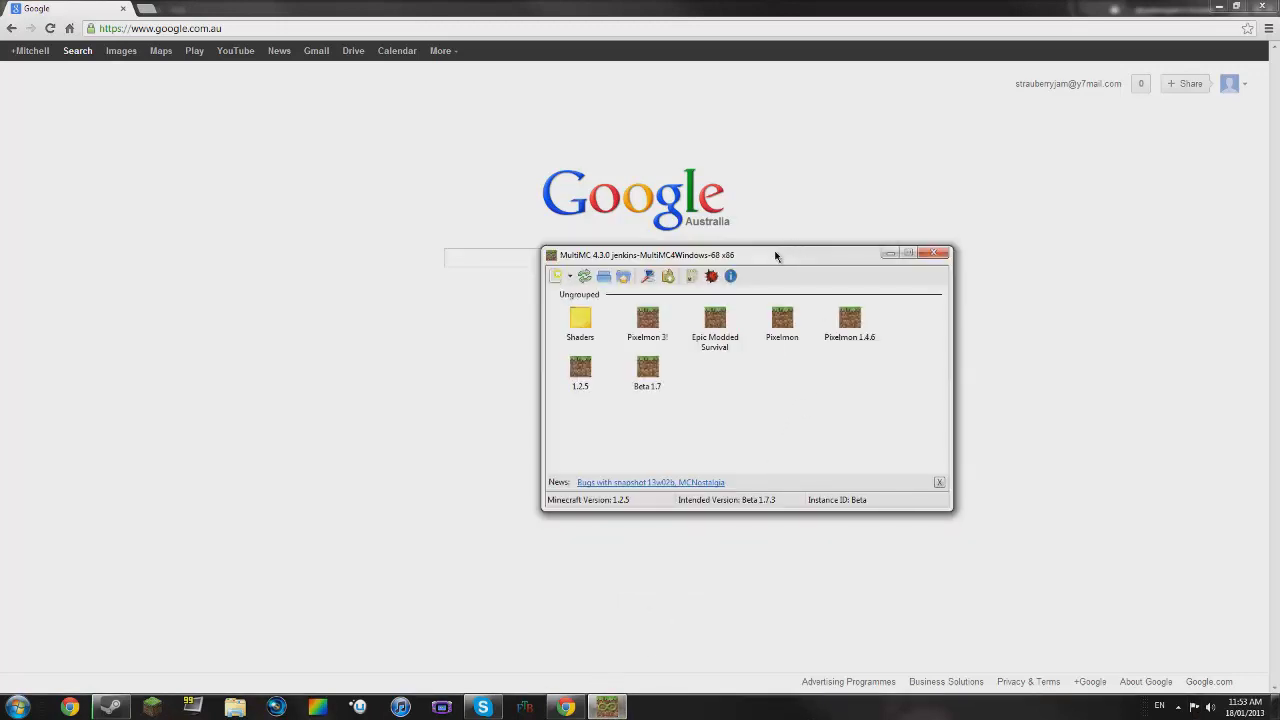
click(508, 262)
text(Multi)
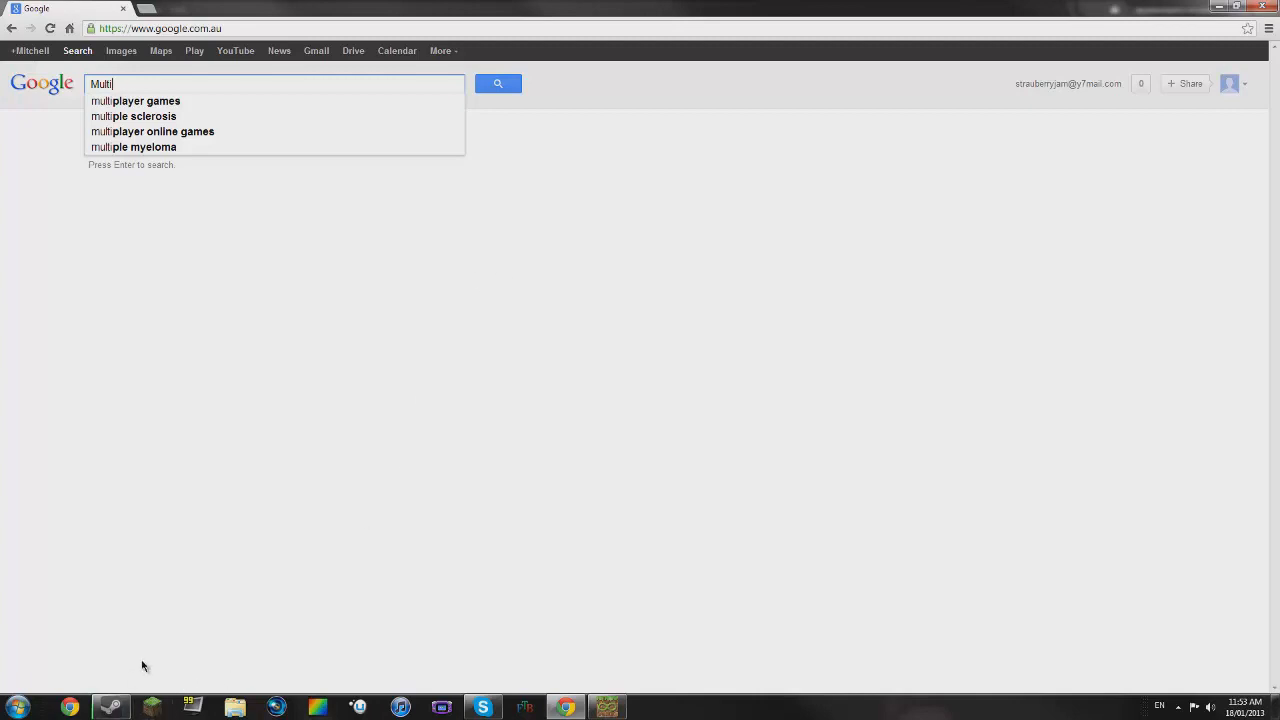
text(MC)
key(Return)
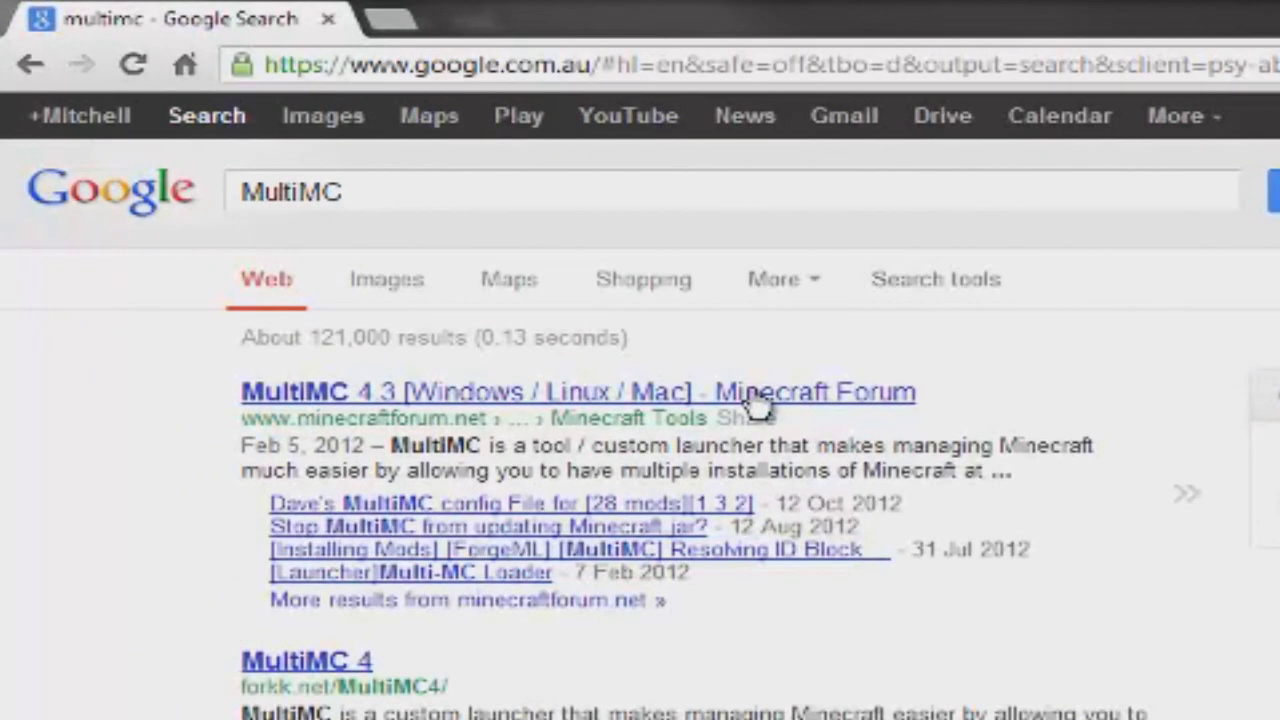
click(400, 233)
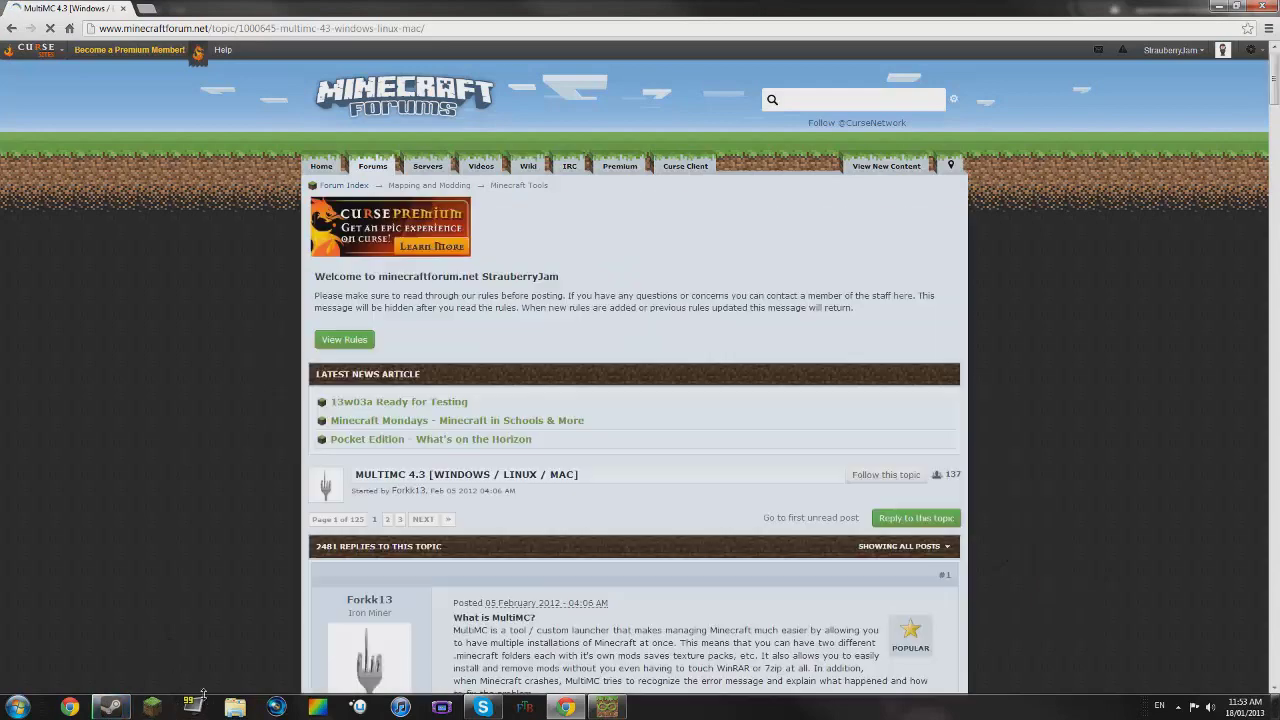
scroll(432, 588, down, 2)
scroll(432, 588, down, 5)
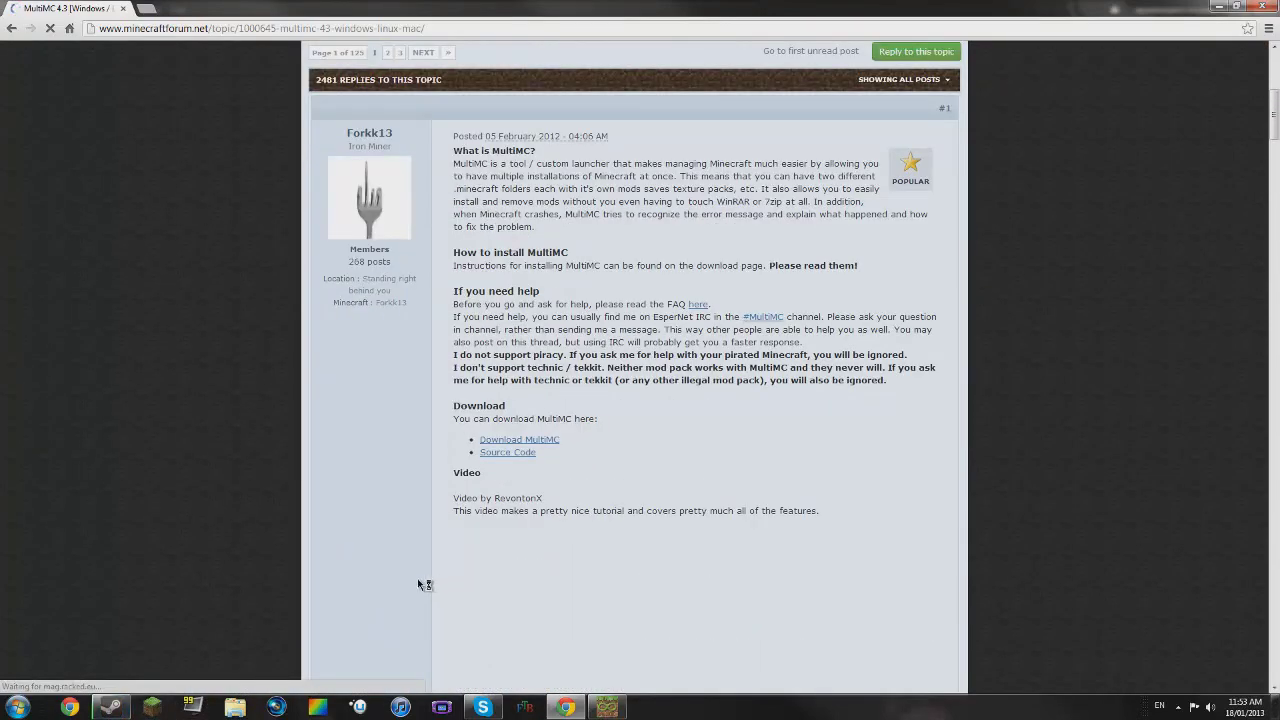
scroll(424, 585, down, 3)
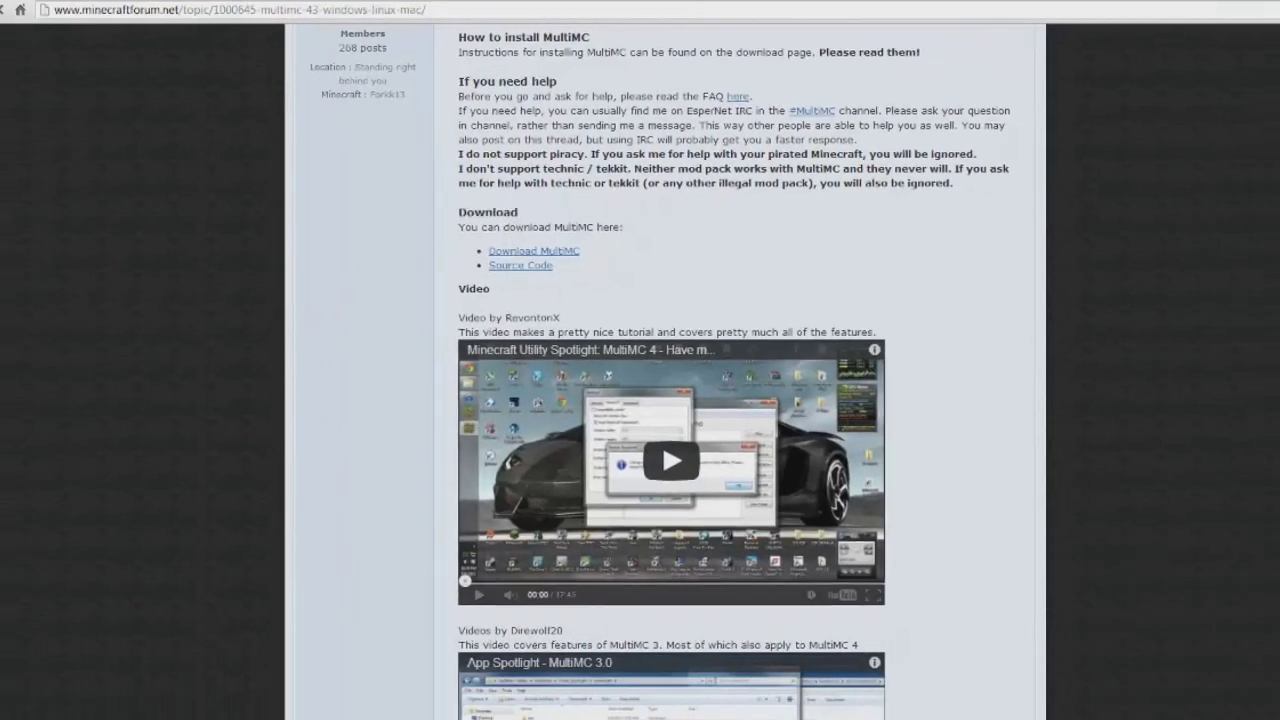
Step: Return to Google, search for Pixelmon and open the [1.4.7] Pixelmon 1.9.1.0 Minecraft Forum topic
click(11, 30)
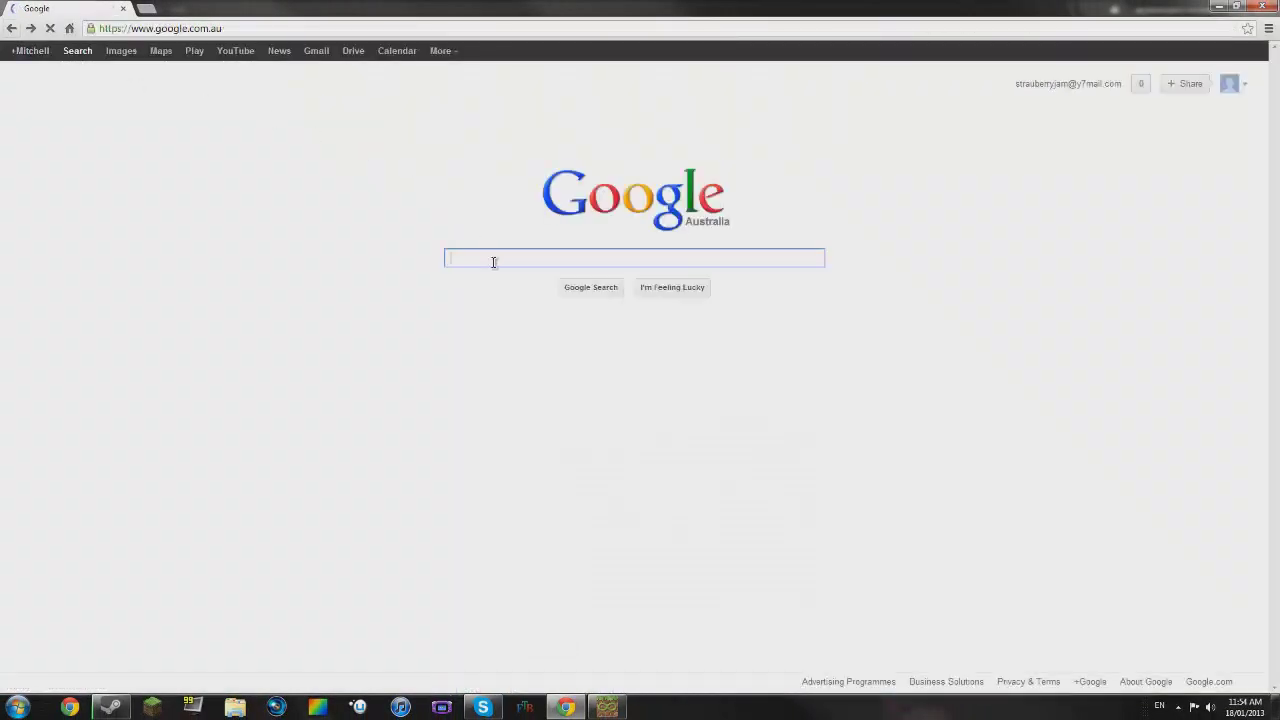
text(Pixelmon)
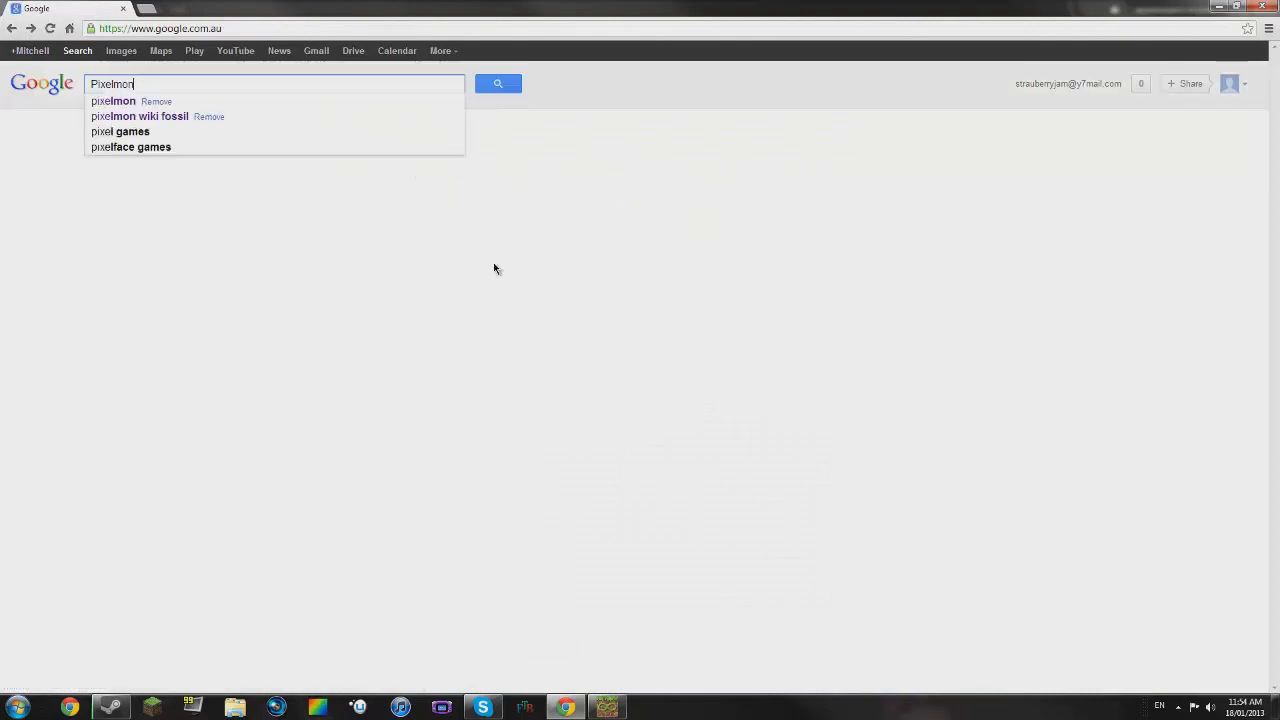
click(607, 712)
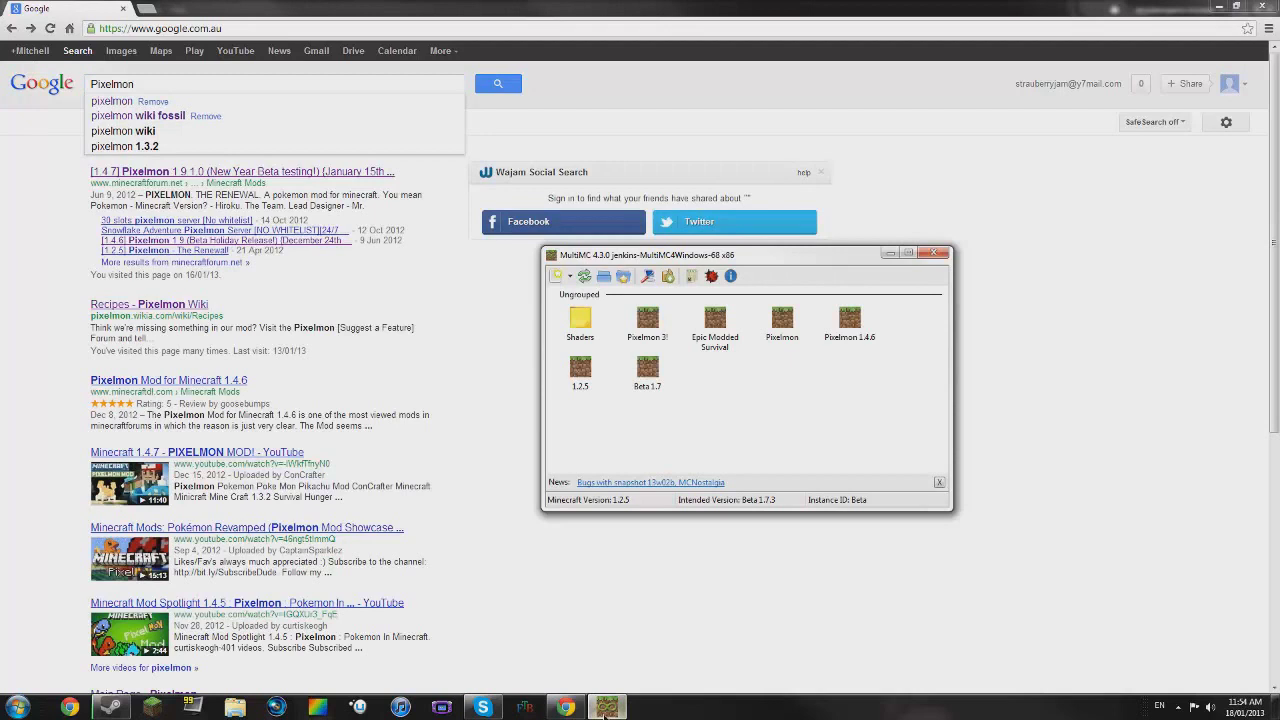
click(353, 180)
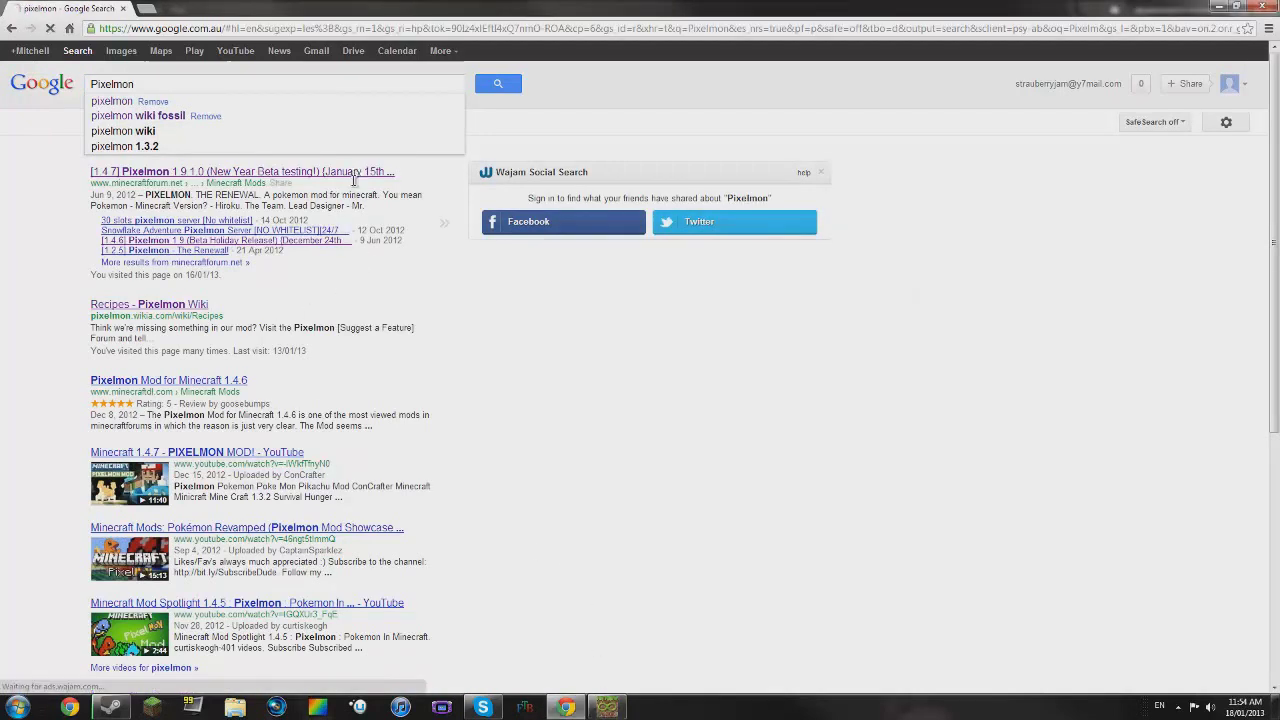
Step: Switch to MultiMC and start a new instance with The Meat icon, named "Pixelmon fbbjkhgb"
click(607, 712)
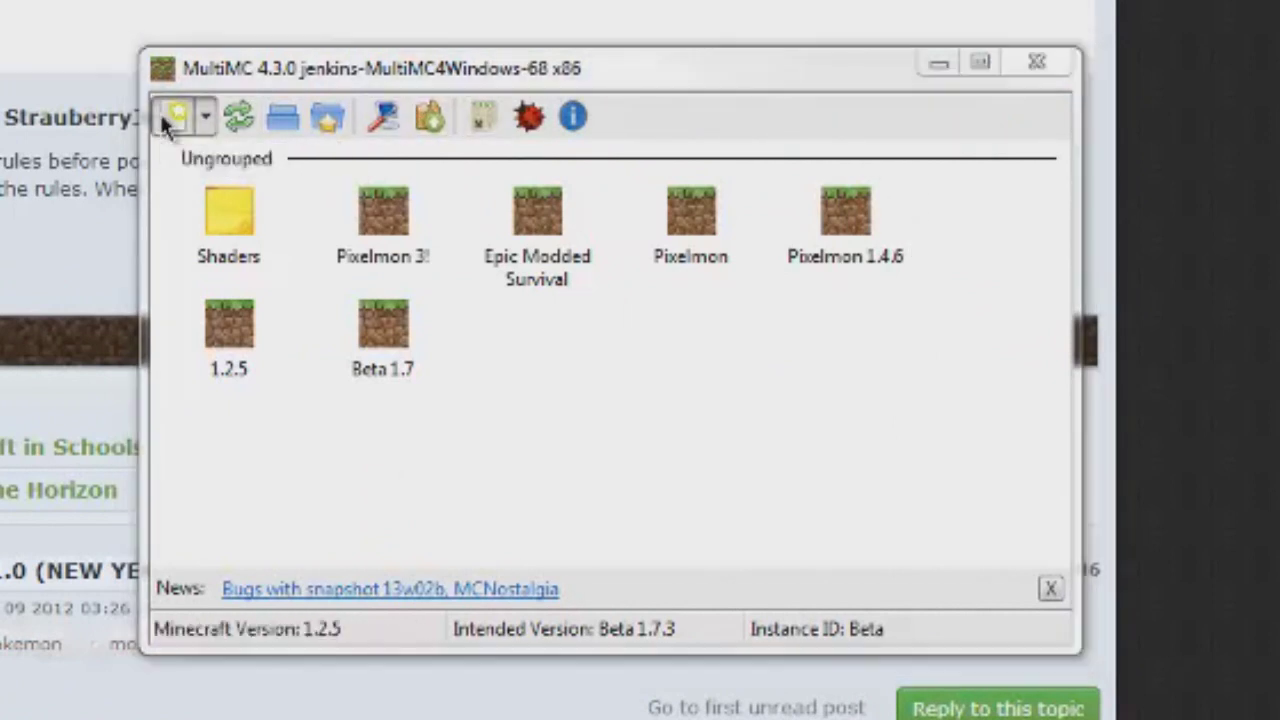
click(163, 115)
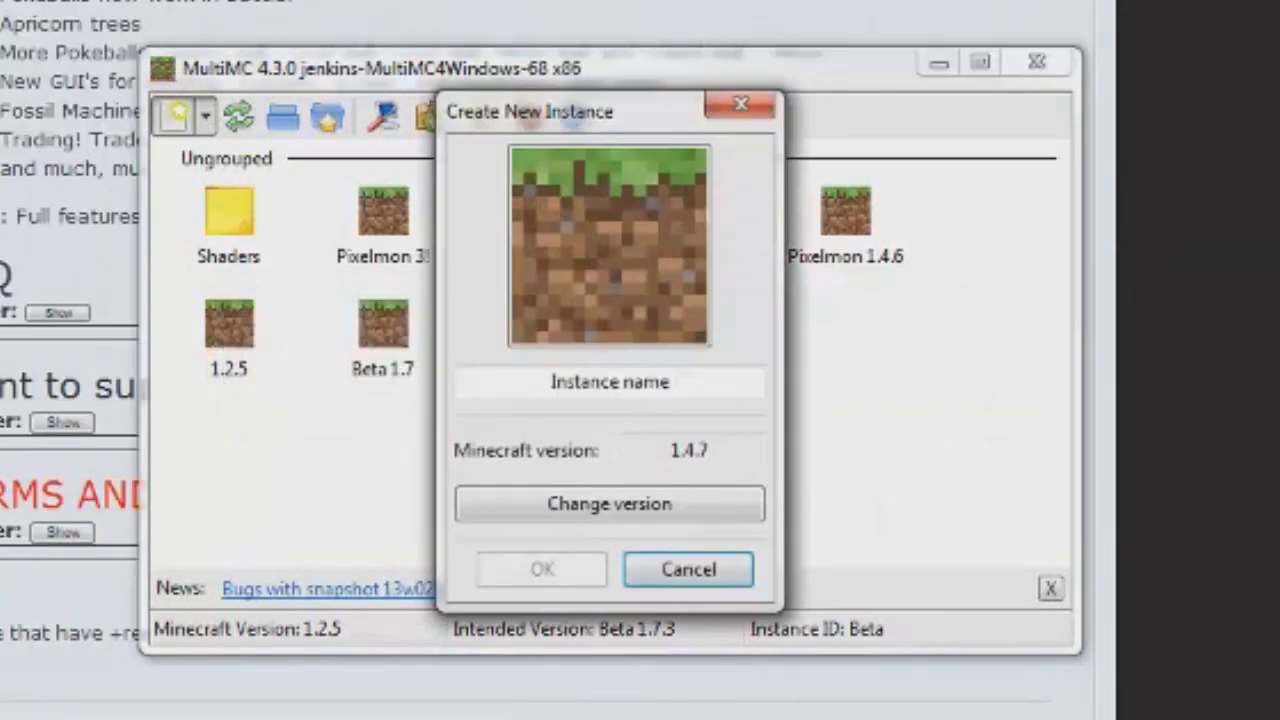
click(690, 310)
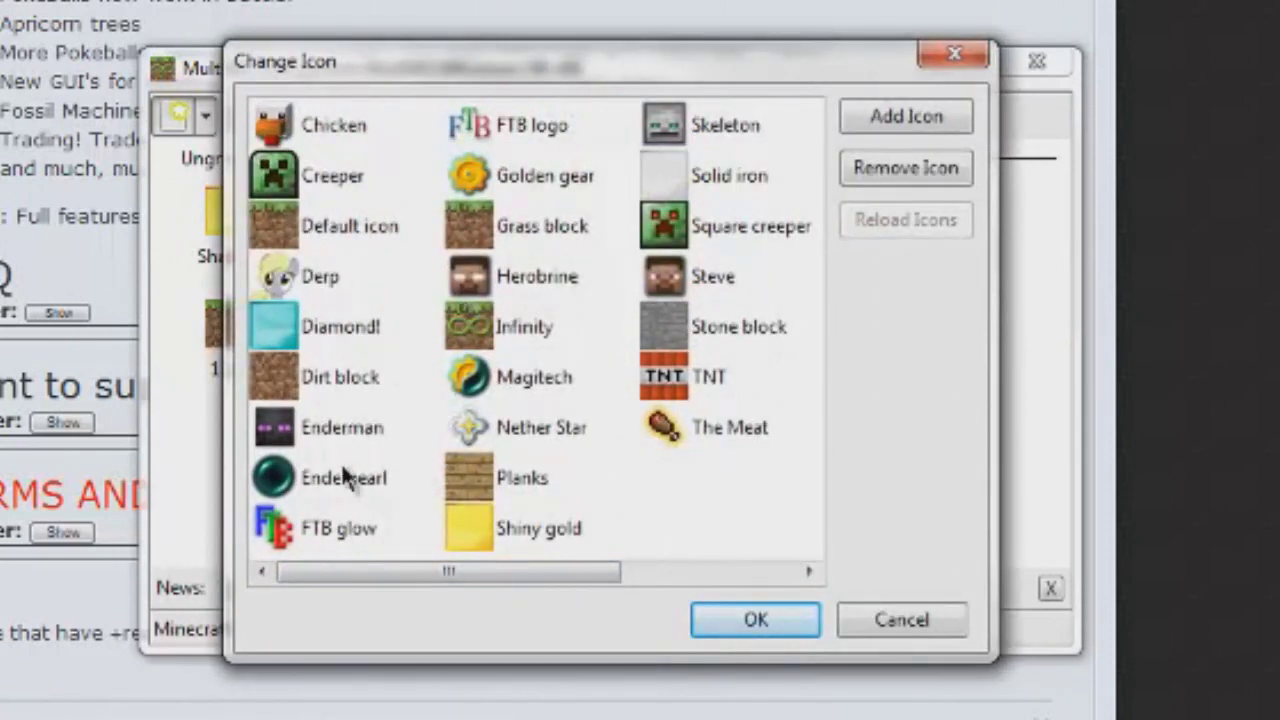
double_click(680, 430)
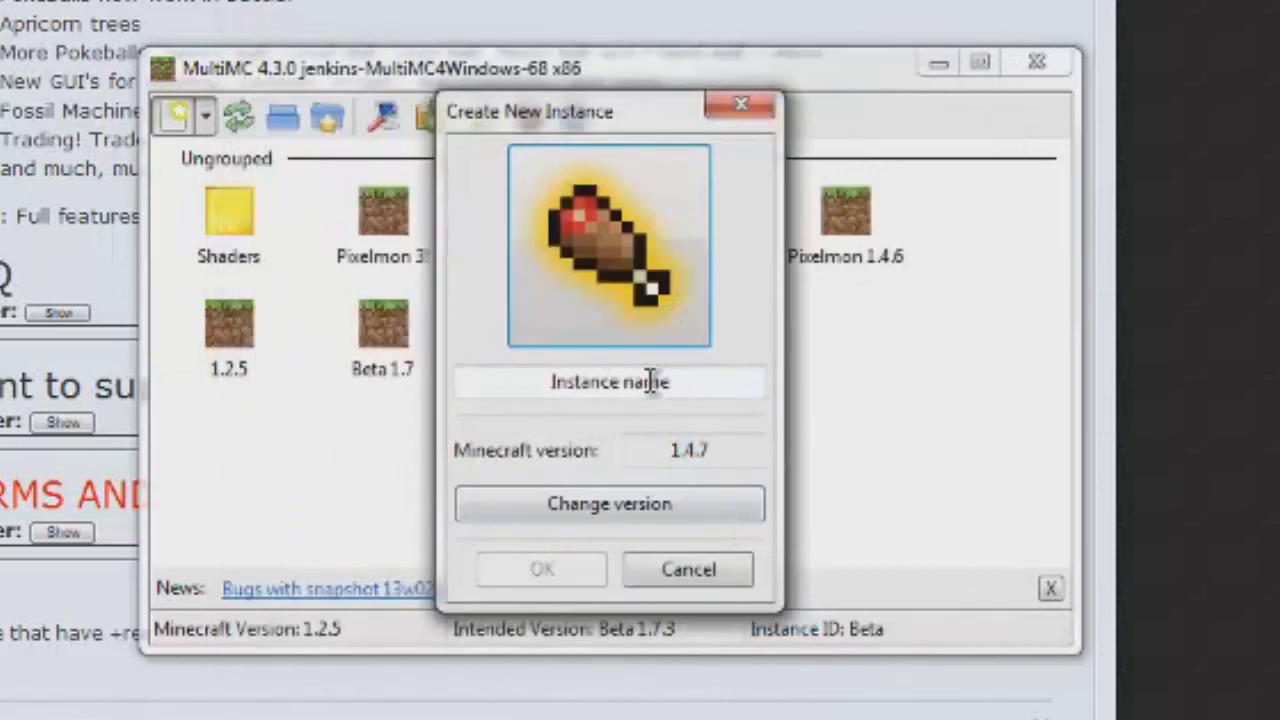
click(620, 386)
text(Pixelm)
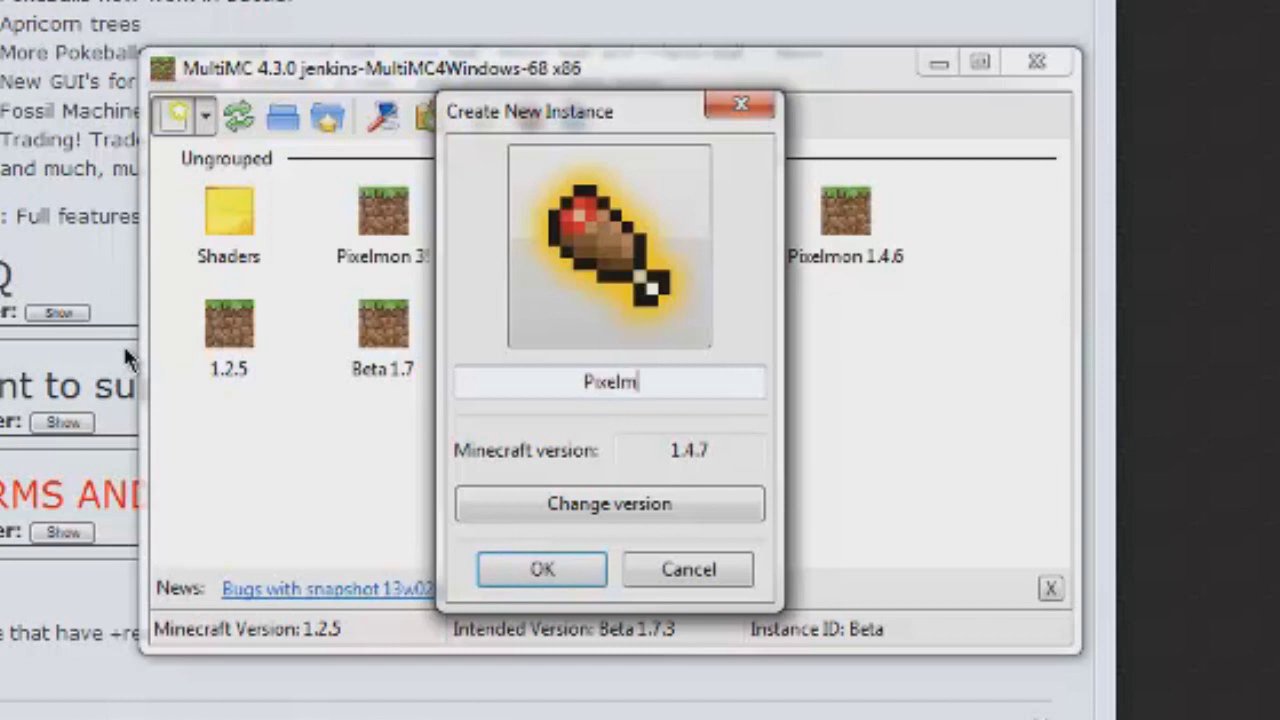
text(on ftbjkhgb)
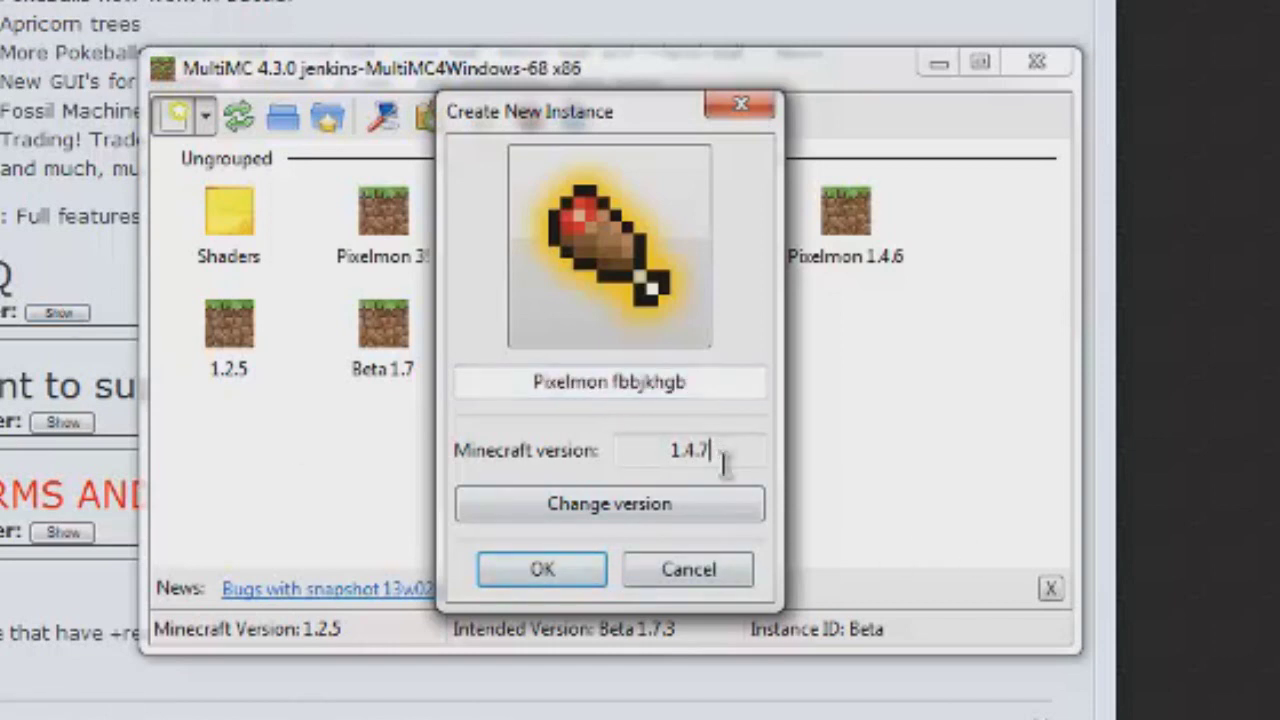
Step: Open the Minecraft version list for the new instance, select 1.4.7 and look through the older releases
click(709, 503)
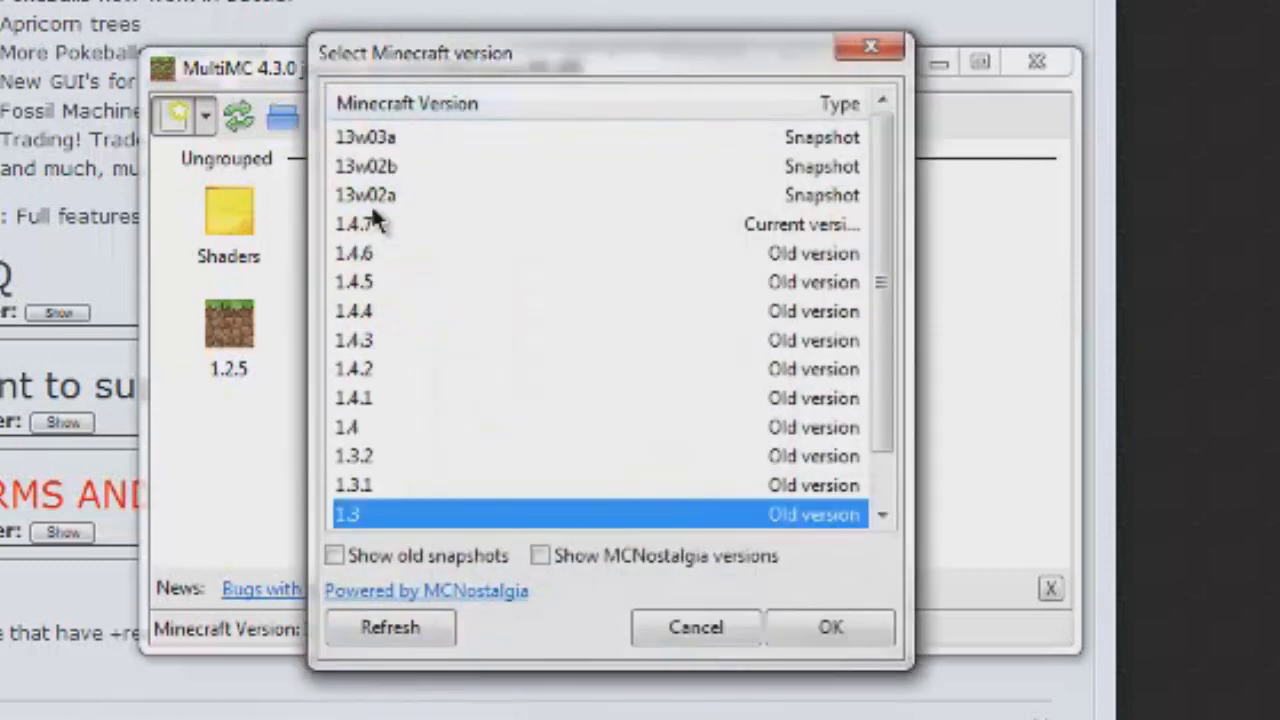
click(363, 226)
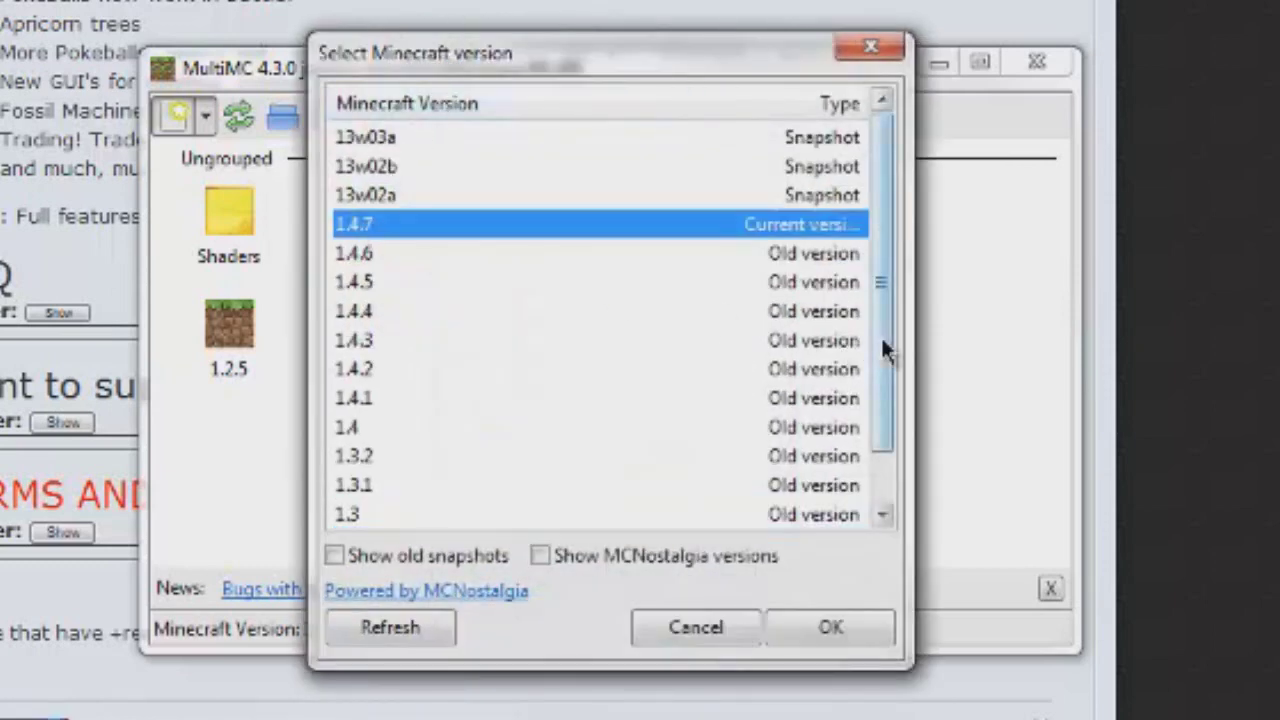
drag(883, 349, 877, 466)
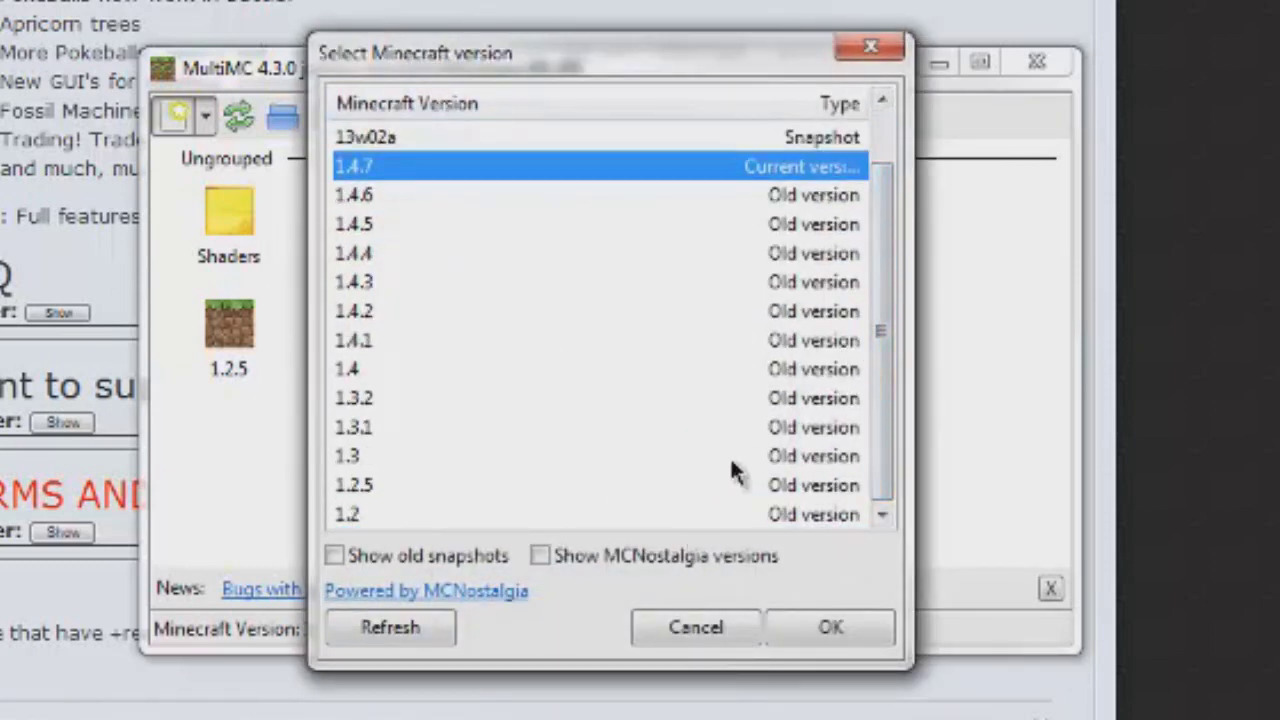
Step: Show the MCNostalgia versions, browse them down to the alpha releases, and hide them again
click(539, 556)
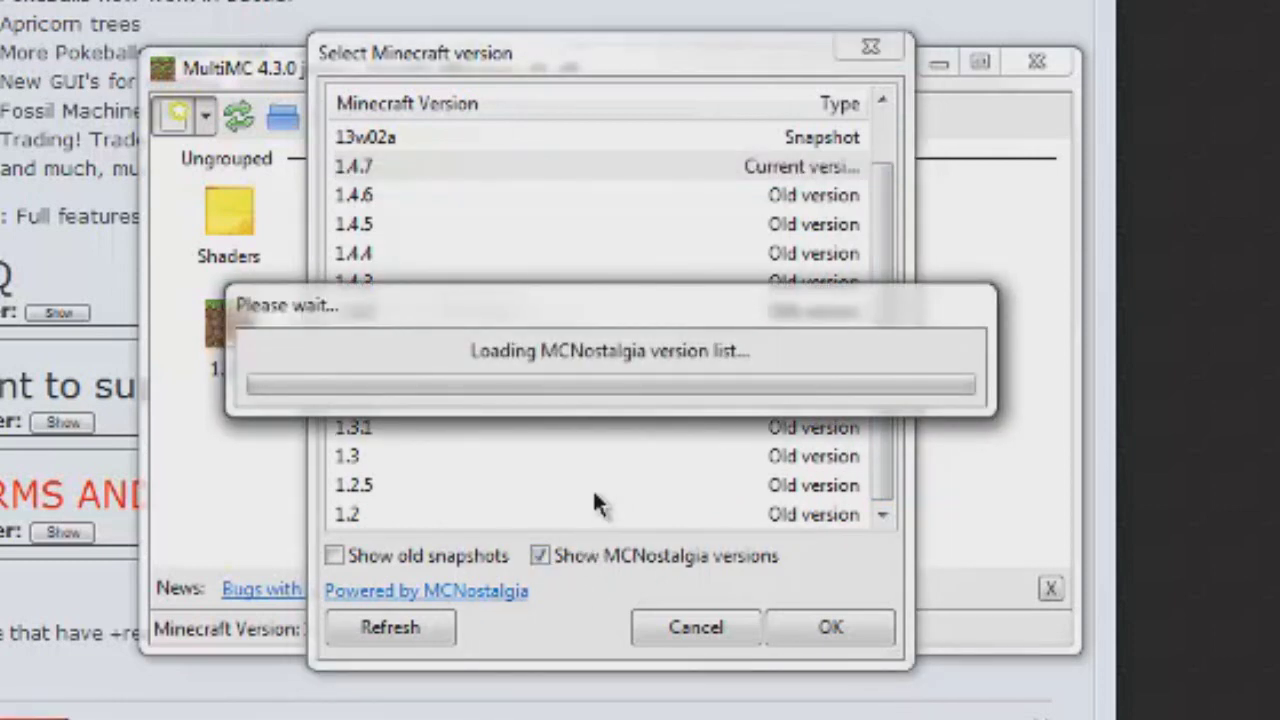
scroll(887, 320, down, 8)
scroll(887, 320, down, 10)
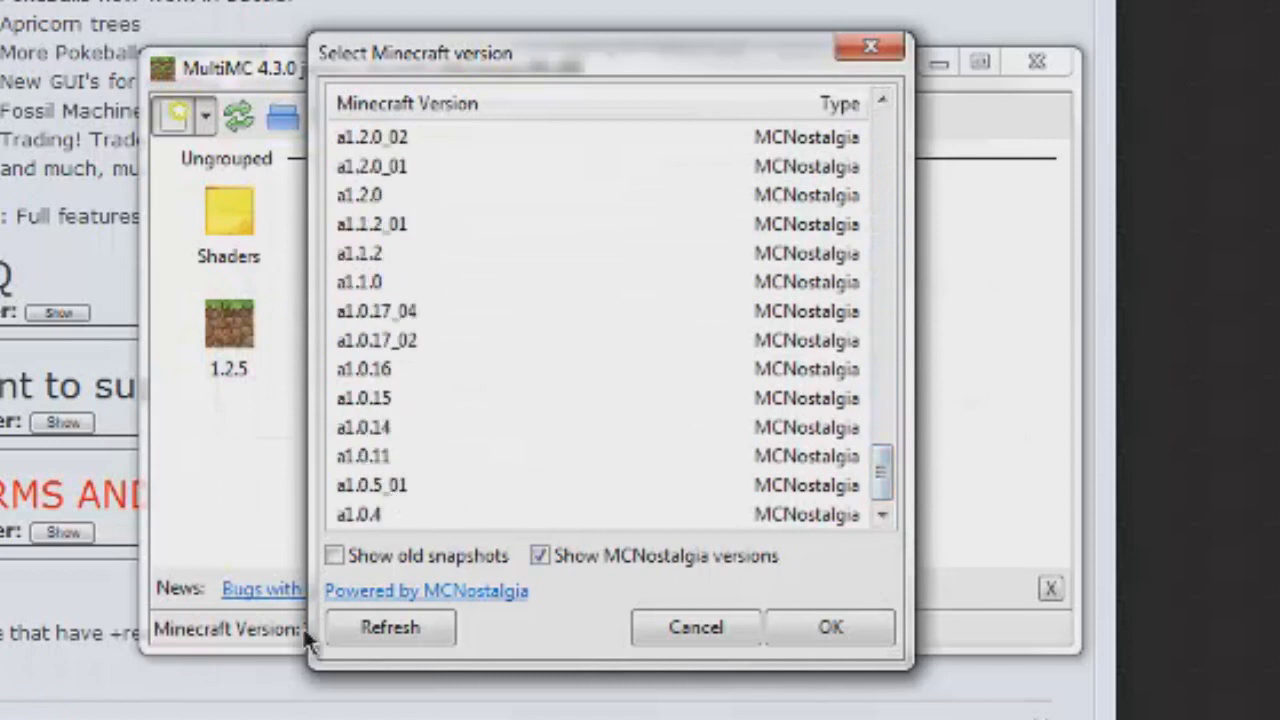
click(539, 556)
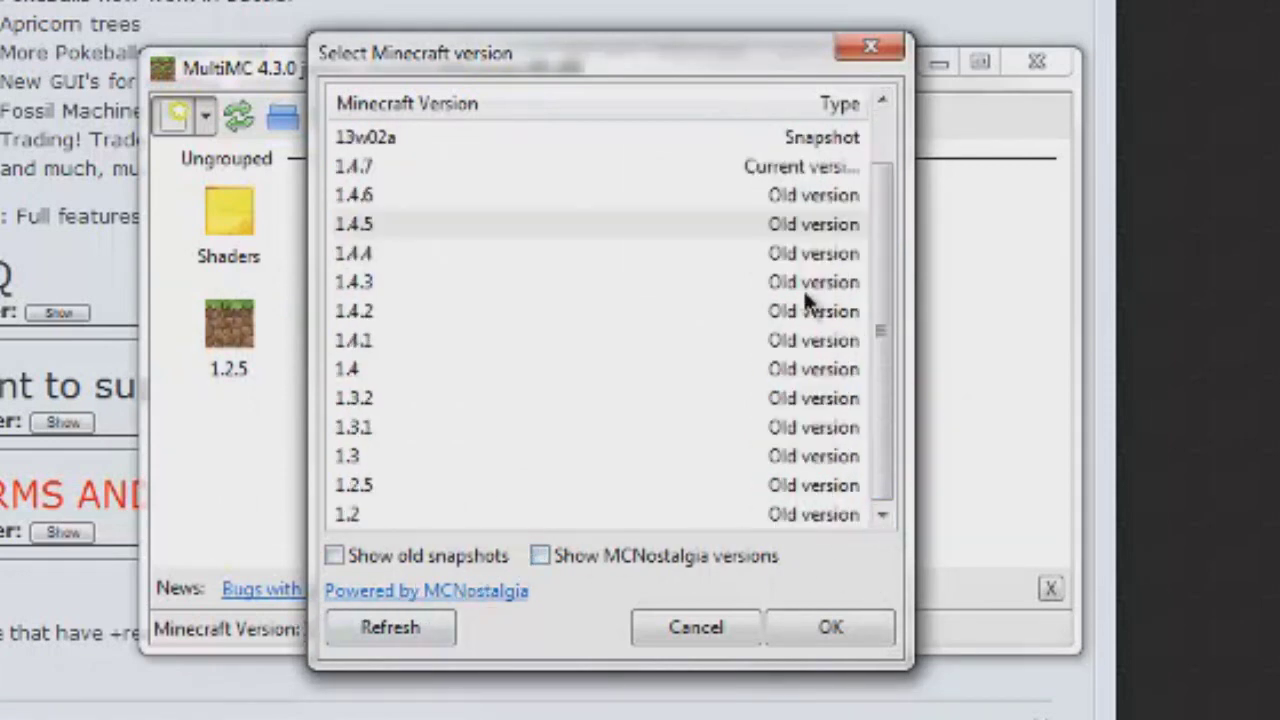
Step: Set the instance's Minecraft version to 1.4.7 and create the instance
click(408, 168)
click(795, 629)
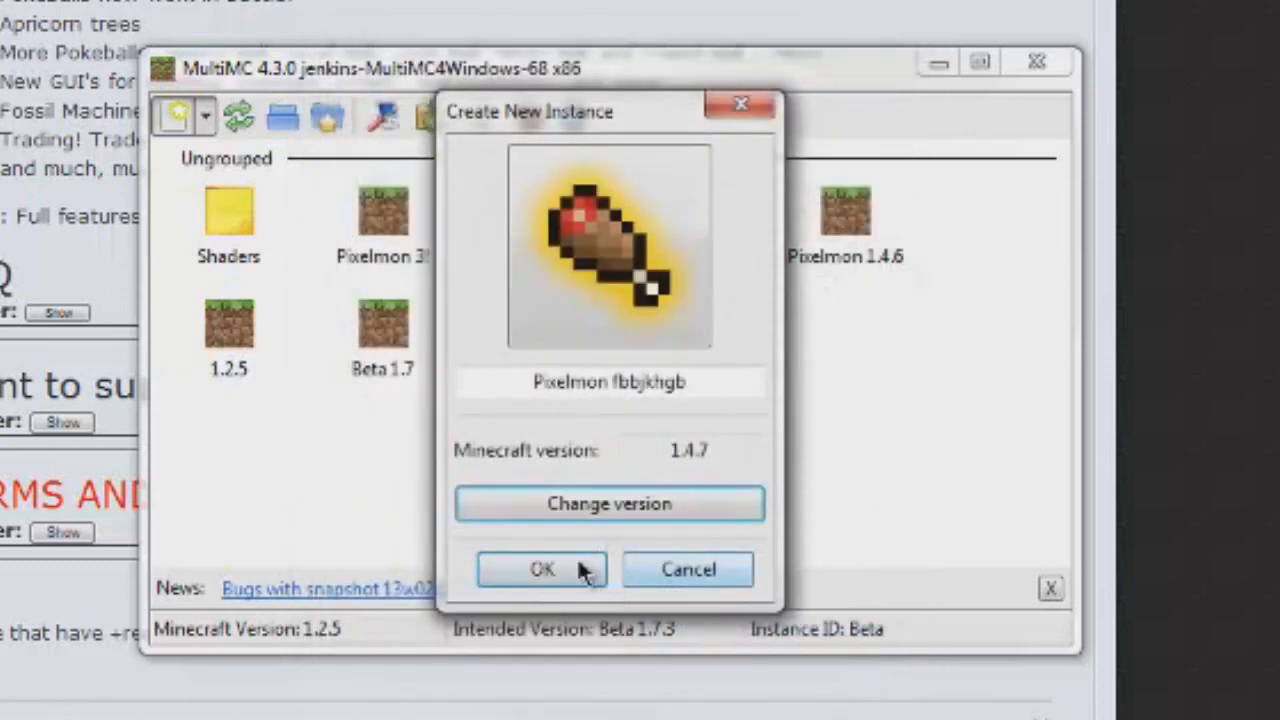
click(560, 570)
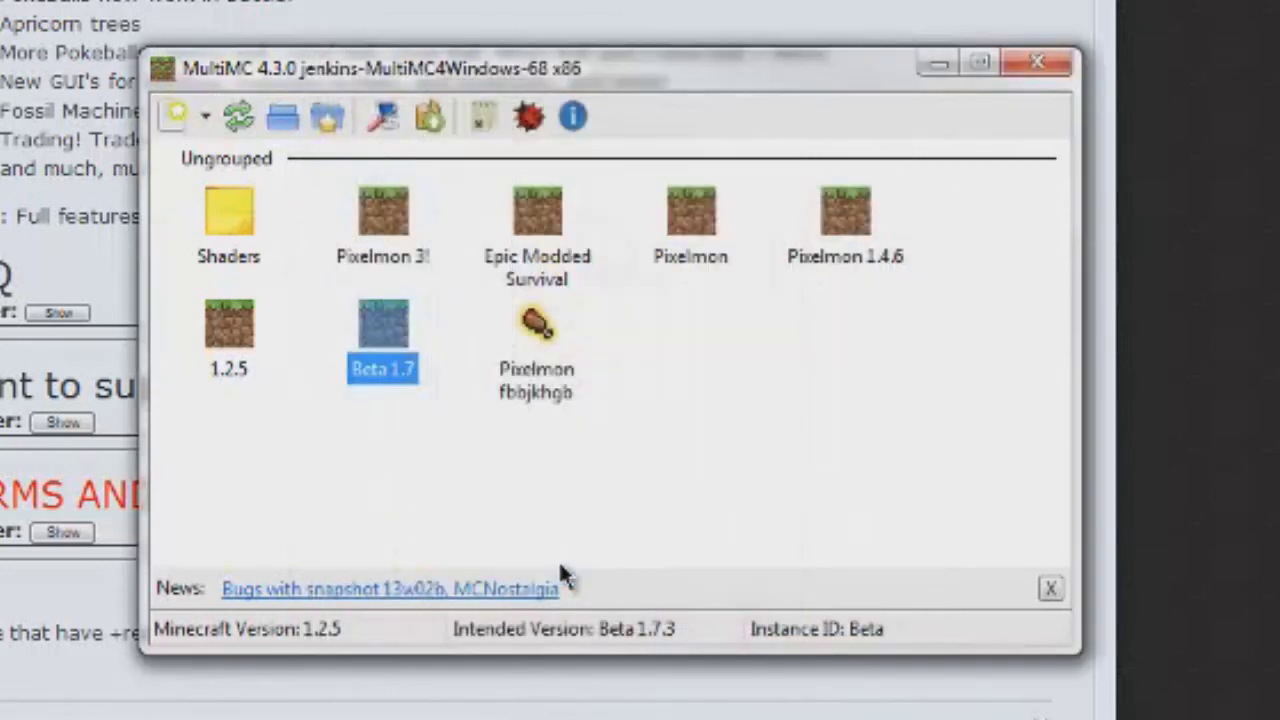
Step: Launch the Pixelmon fbbjkhgb instance with the saved login, and quit the game once its main menu loads
double_click(560, 357)
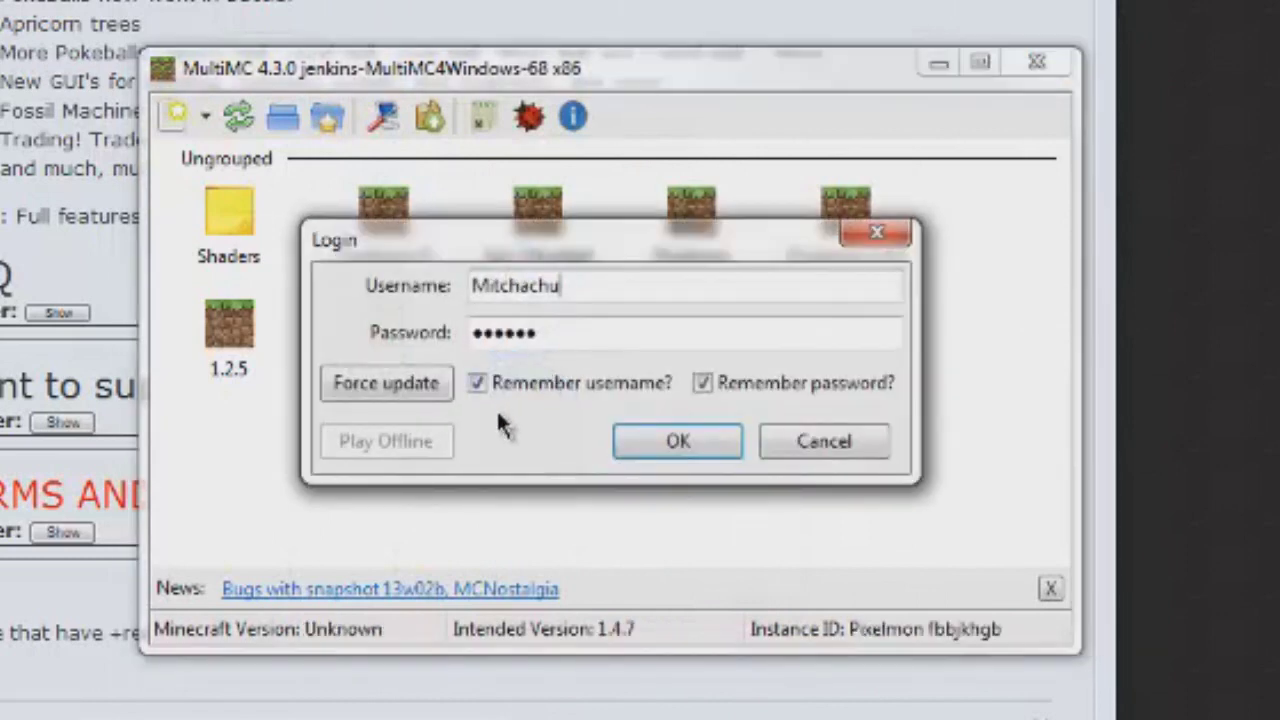
click(672, 438)
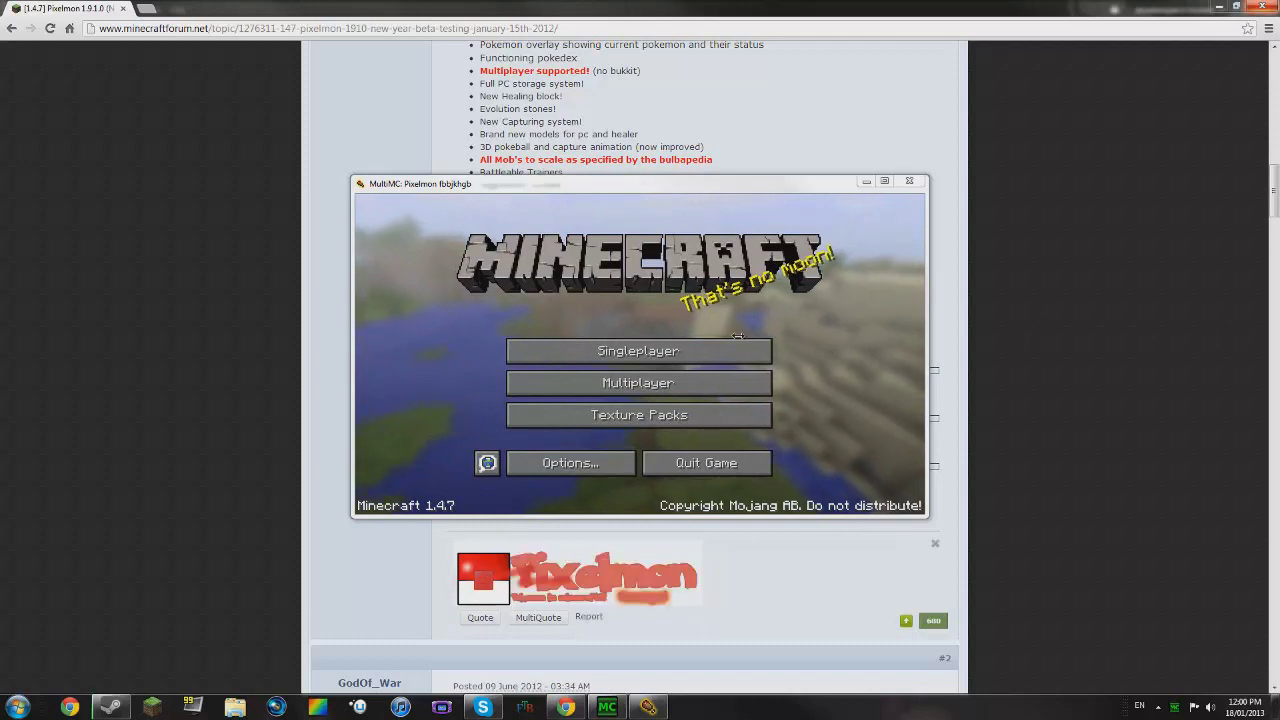
click(676, 460)
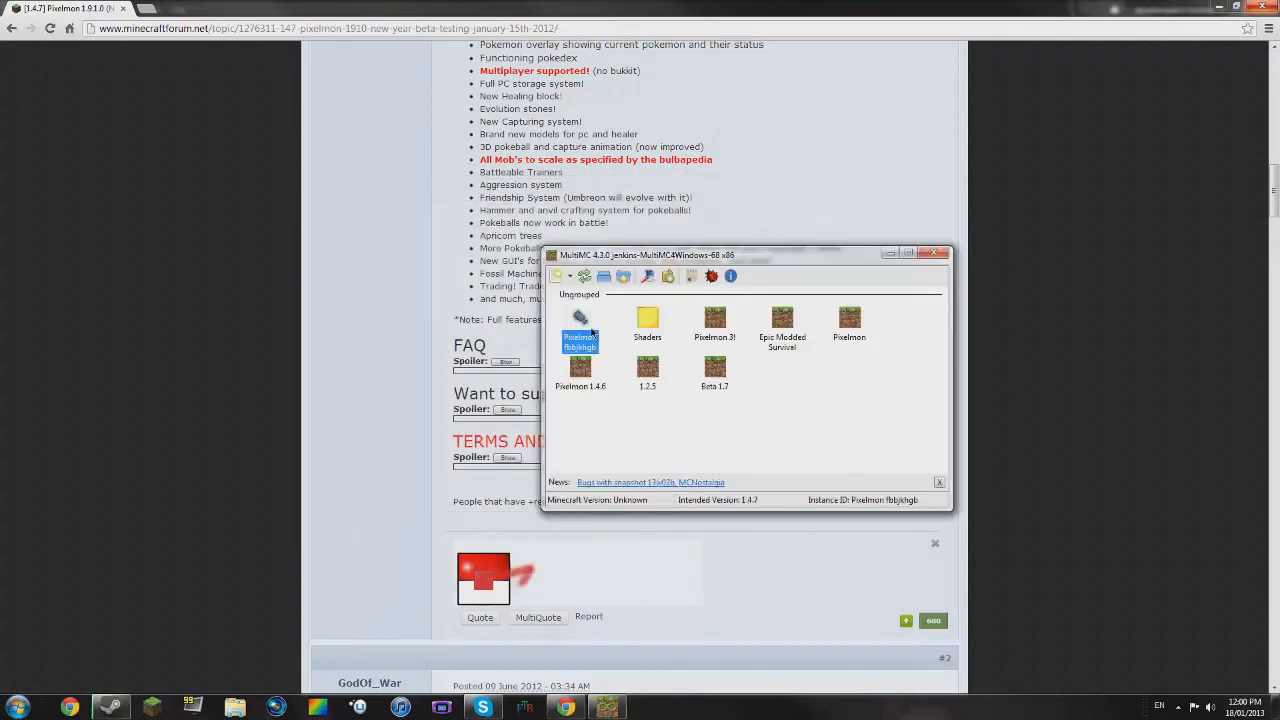
Step: Return to the Pixelmon forum topic and open Link 1 of the Pixelmon 1.9 Beta Install download
right_click(582, 330)
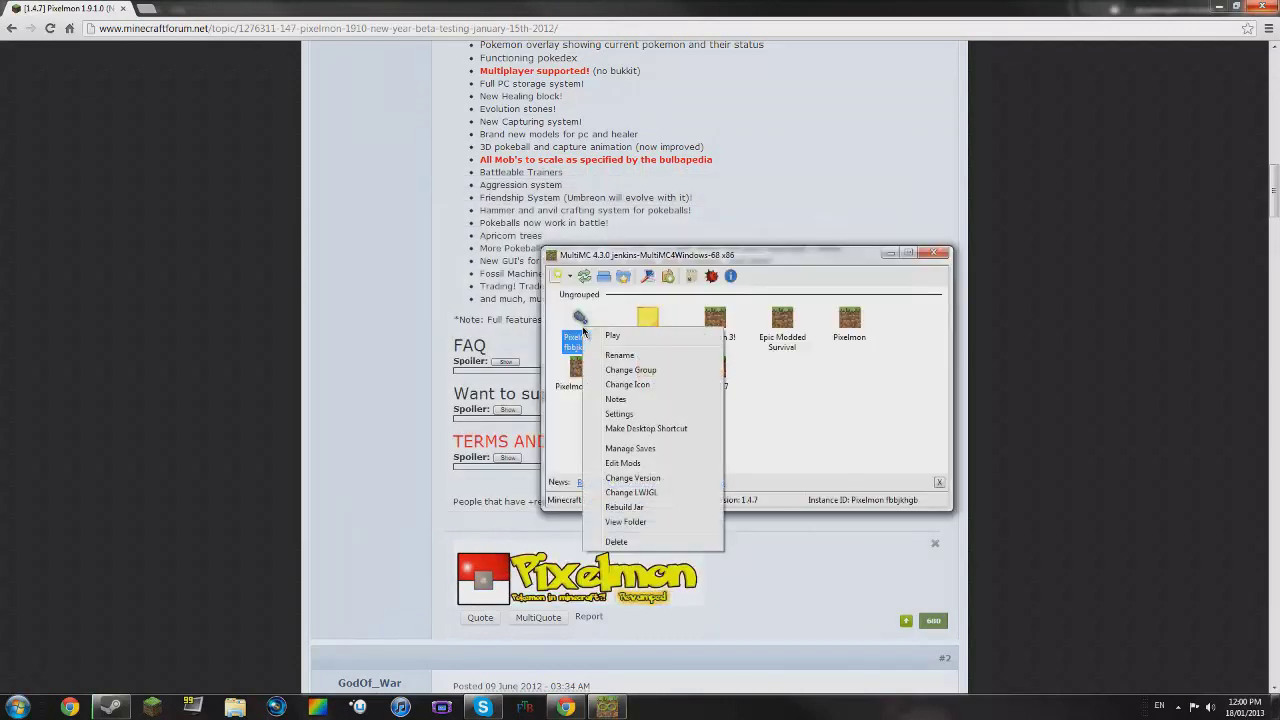
click(612, 335)
scroll(780, 240, up, 3)
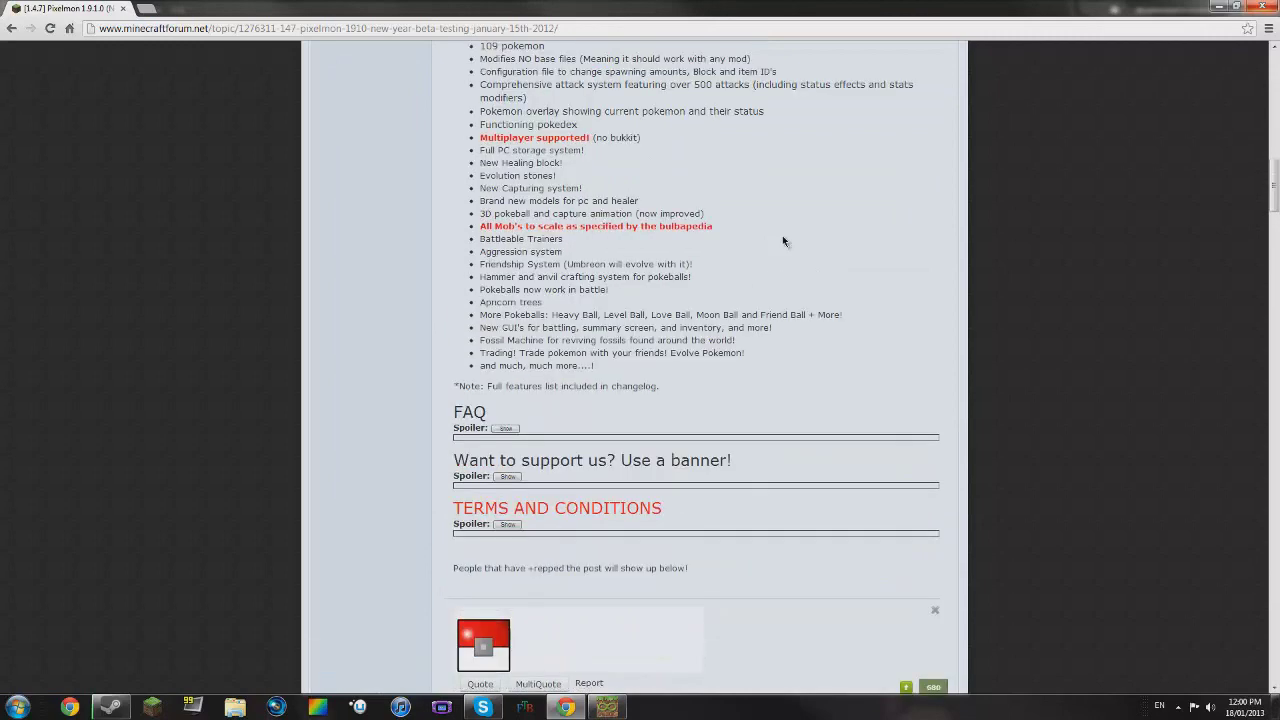
scroll(775, 258, up, 4)
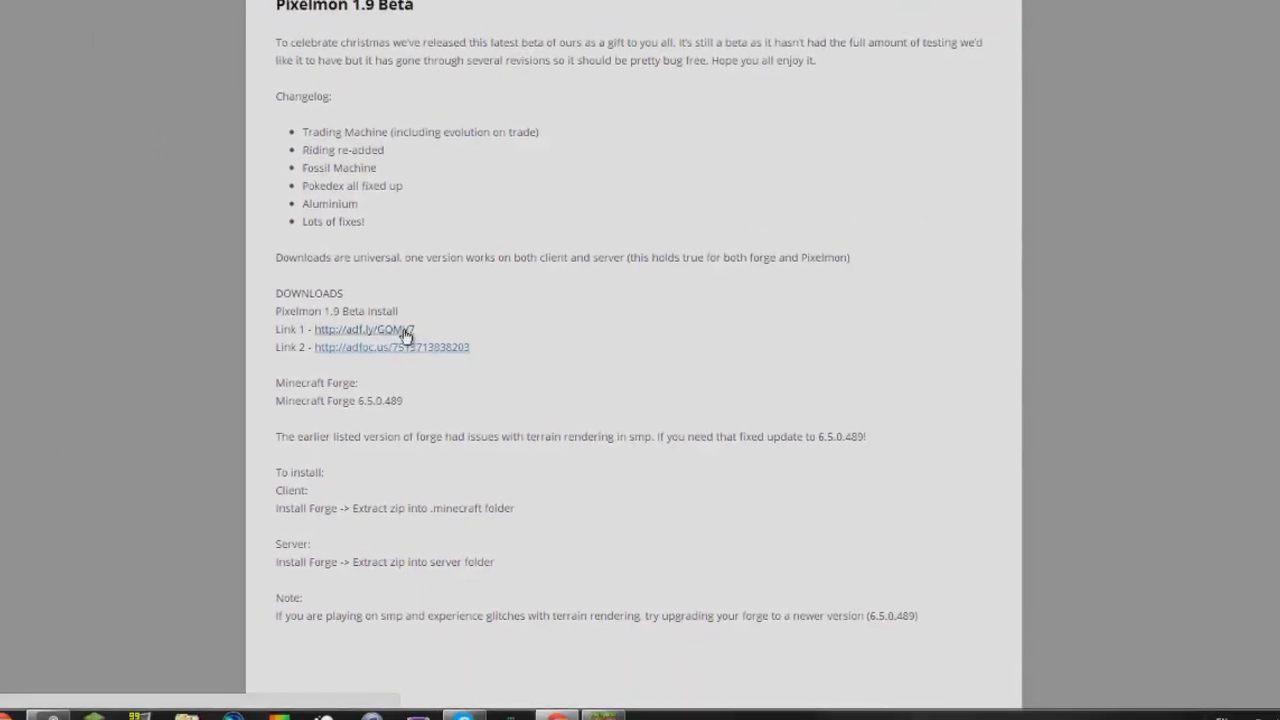
click(410, 338)
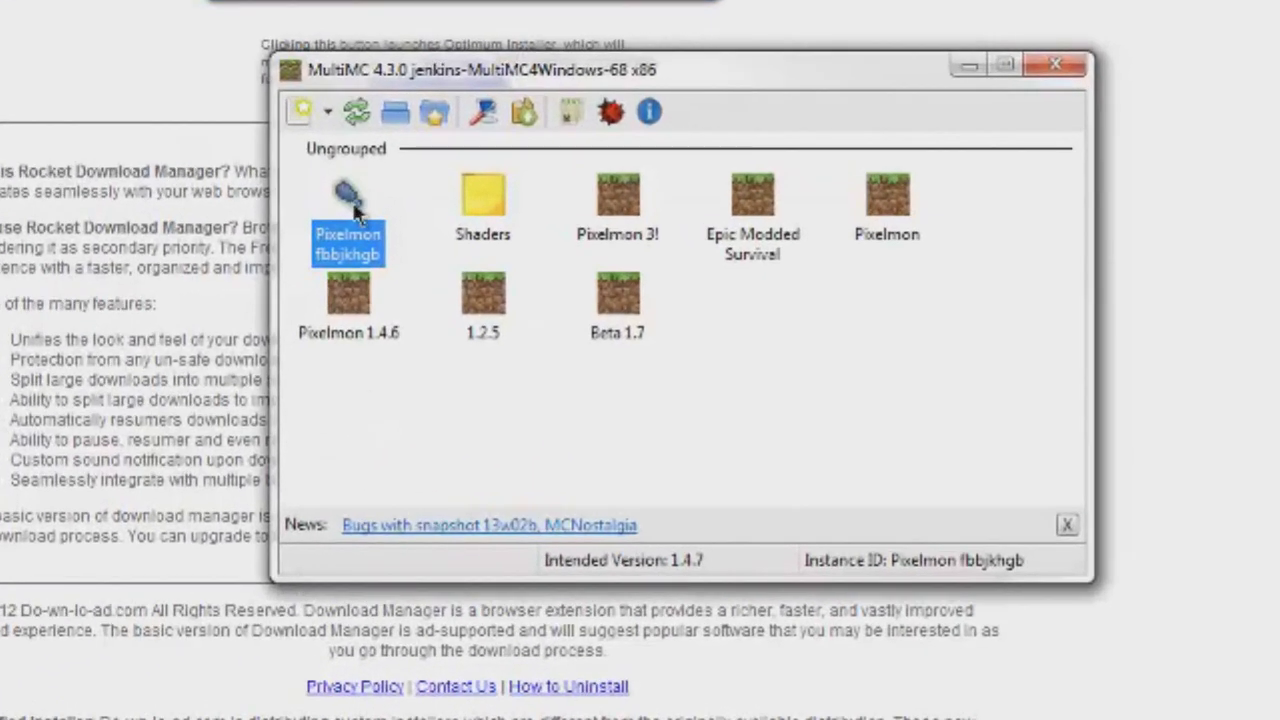
Step: Install Minecraft Forge 6.6.0.499 into the Pixelmon fbbjkhgb instance's Minecraft.jar mods and close the mod editor
right_click(355, 210)
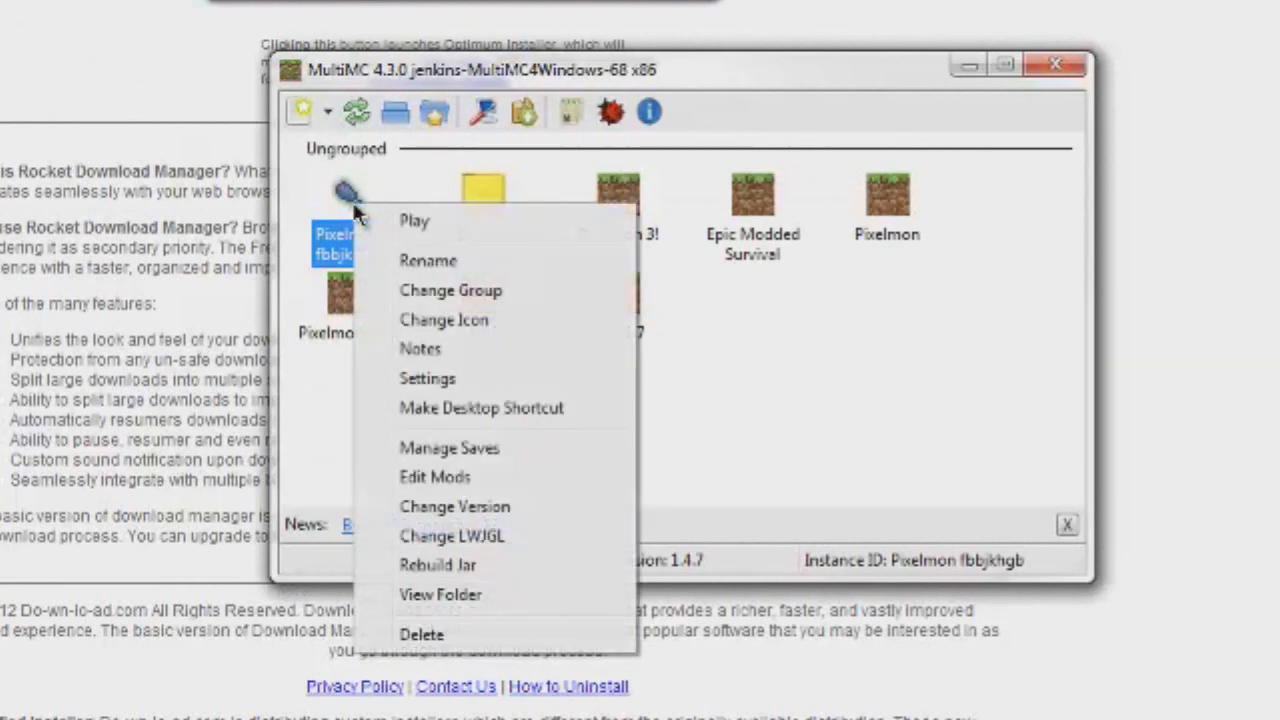
click(444, 477)
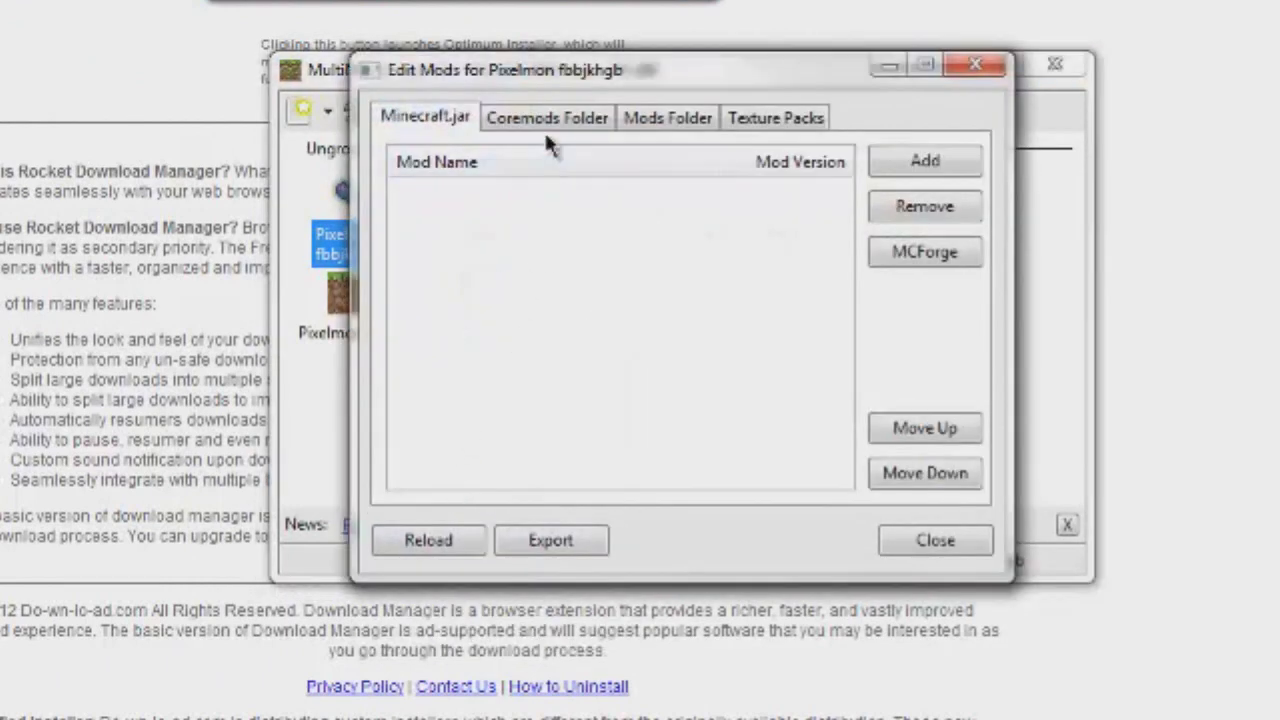
click(936, 266)
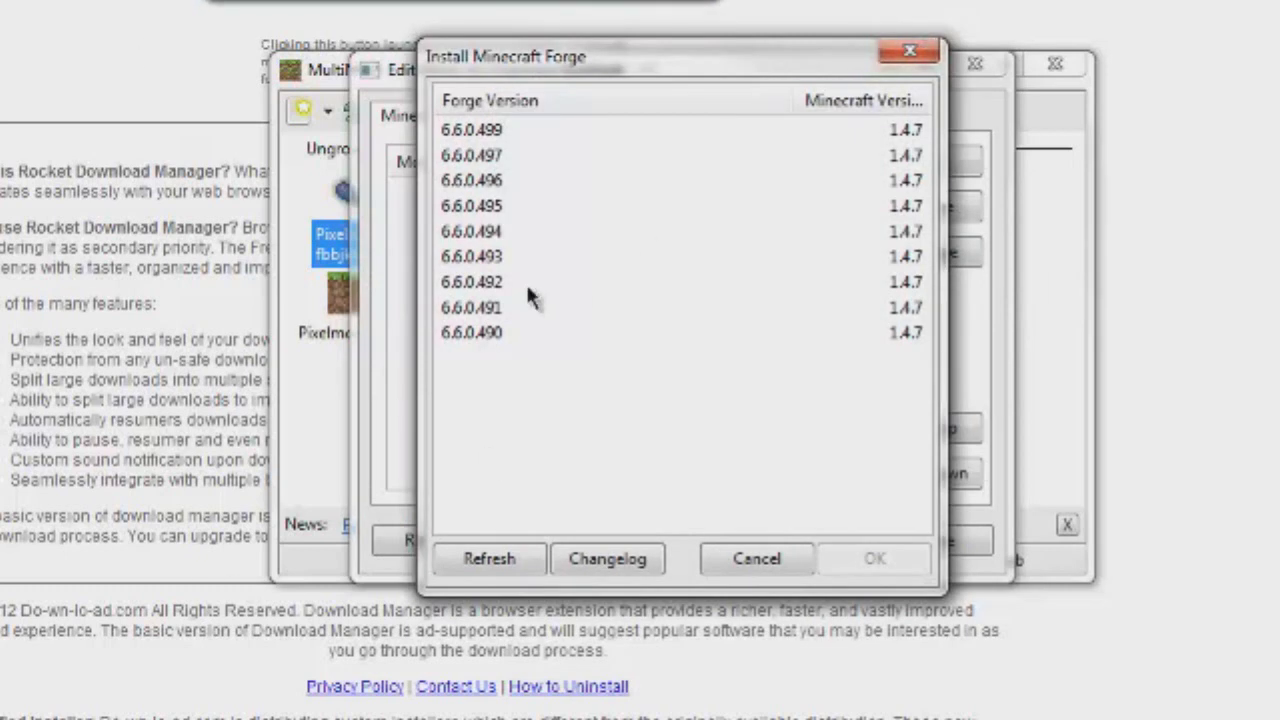
click(490, 140)
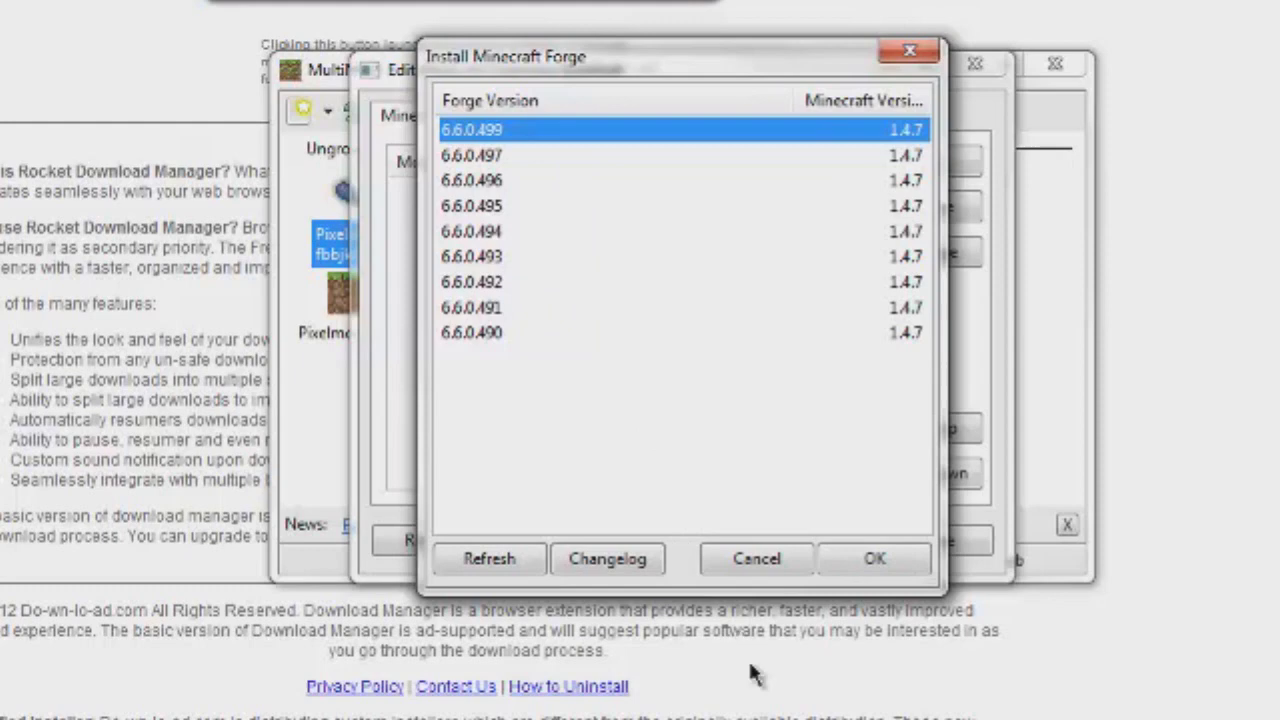
click(860, 557)
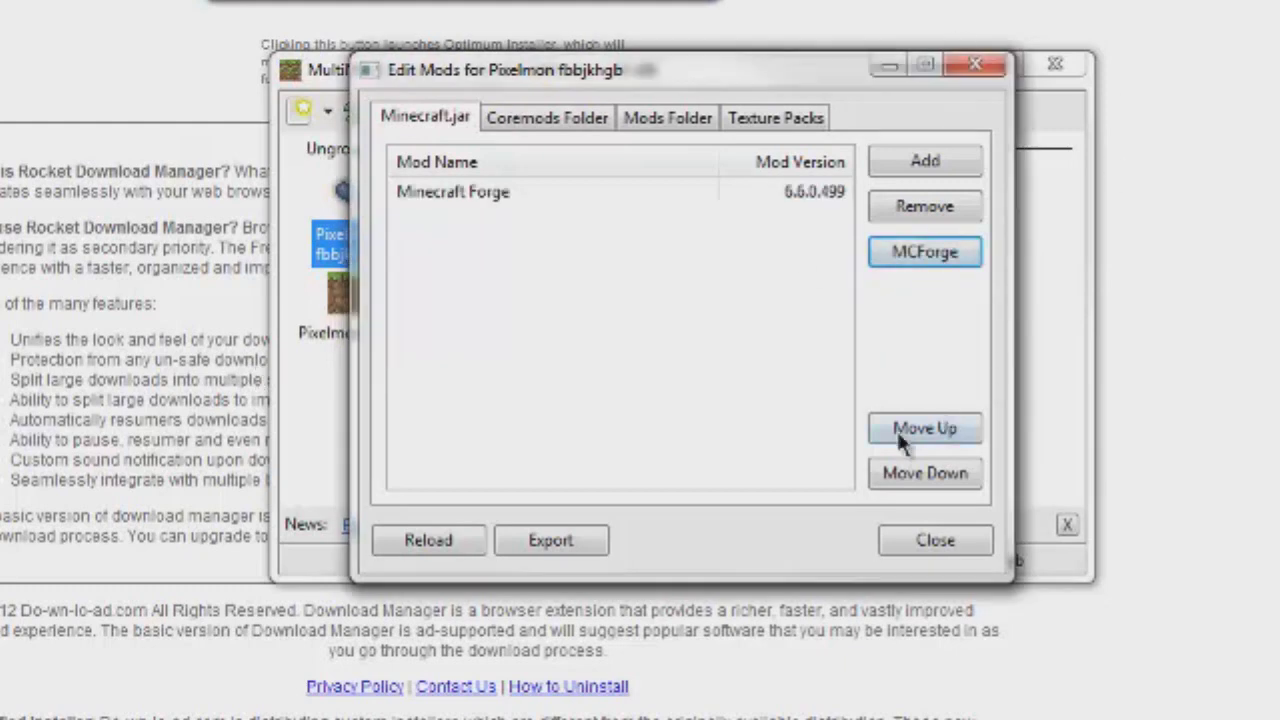
click(938, 548)
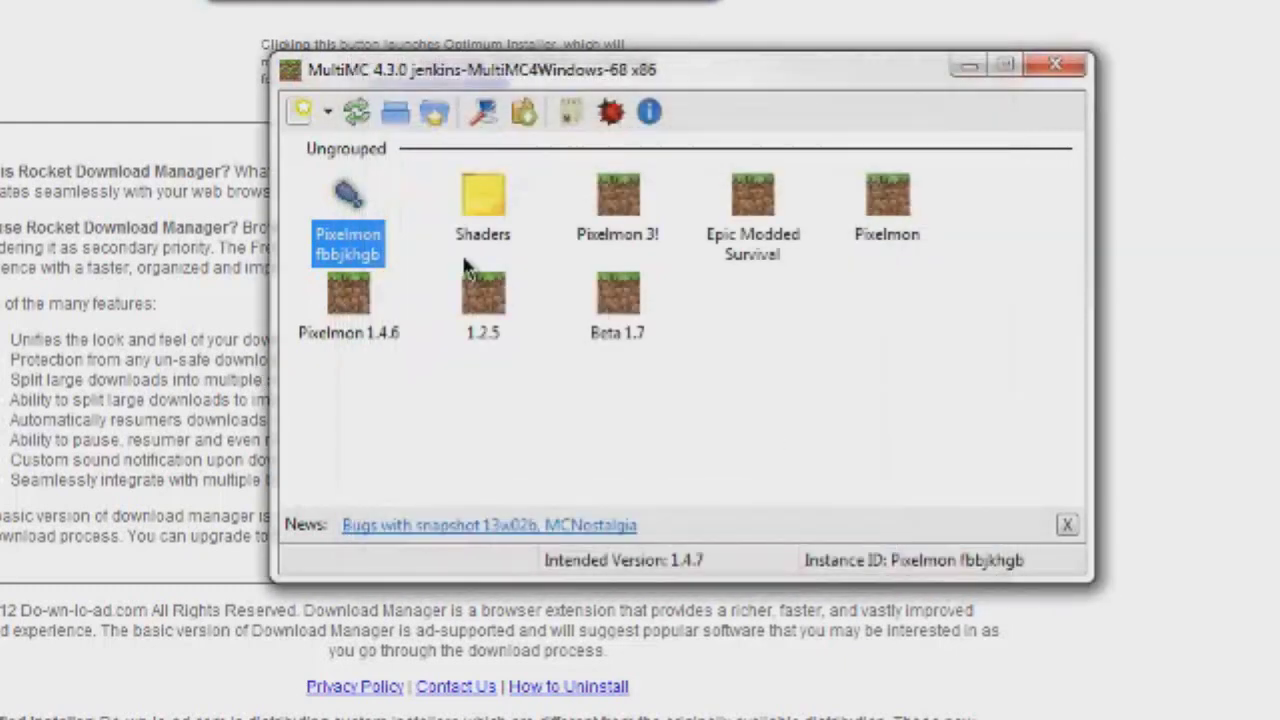
Step: Launch the Pixelmon fbbjkhgb instance with the saved login, check the loaded mods in the game's mod list, and quit the game
double_click(352, 198)
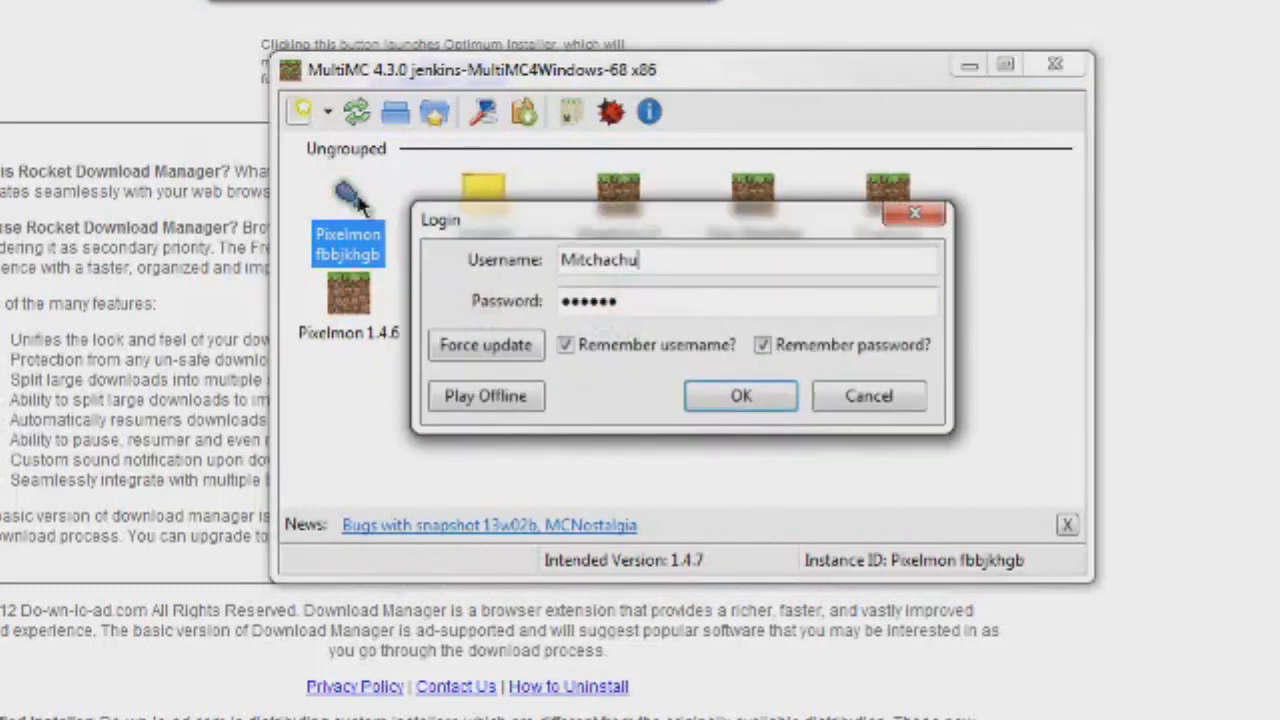
click(742, 402)
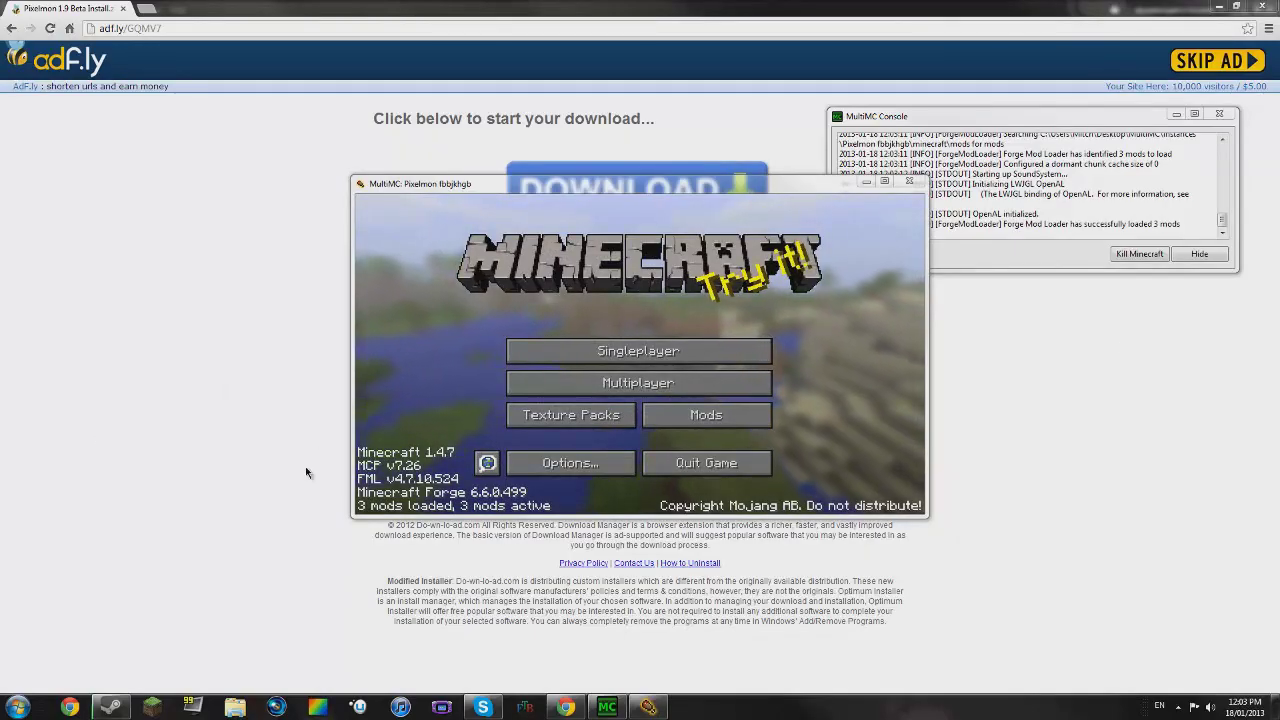
drag(683, 474, 505, 537)
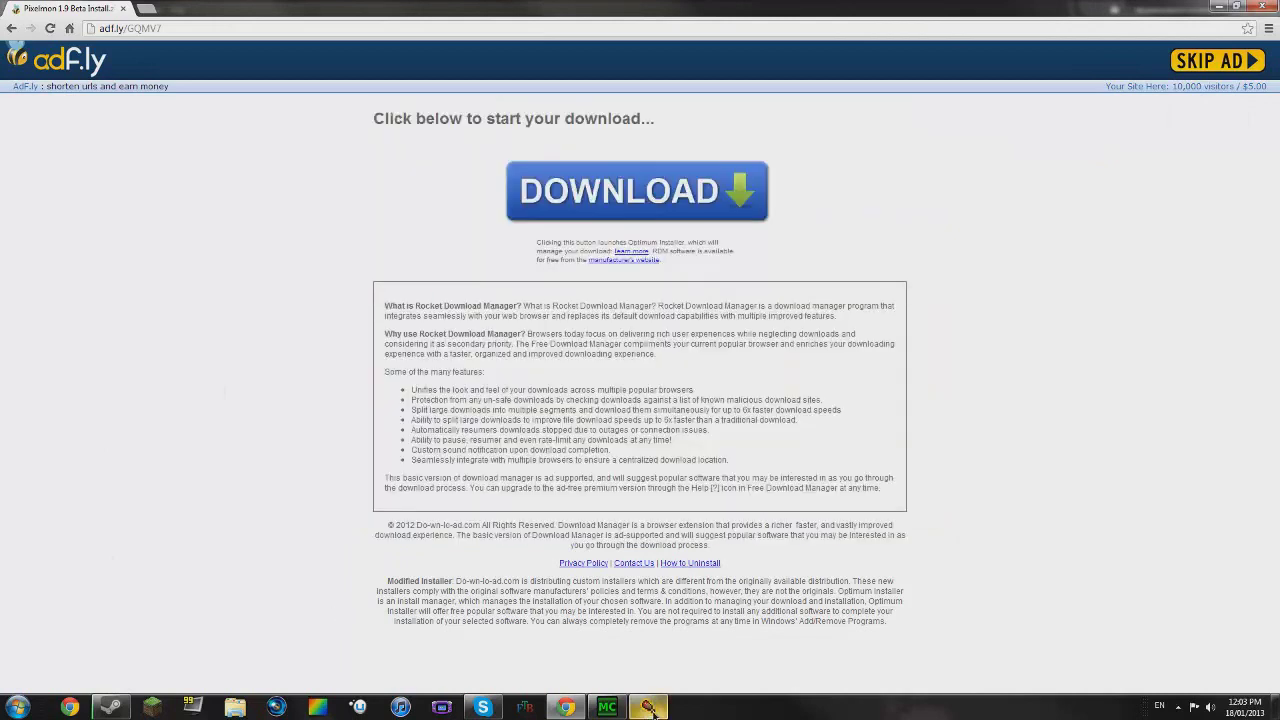
click(750, 418)
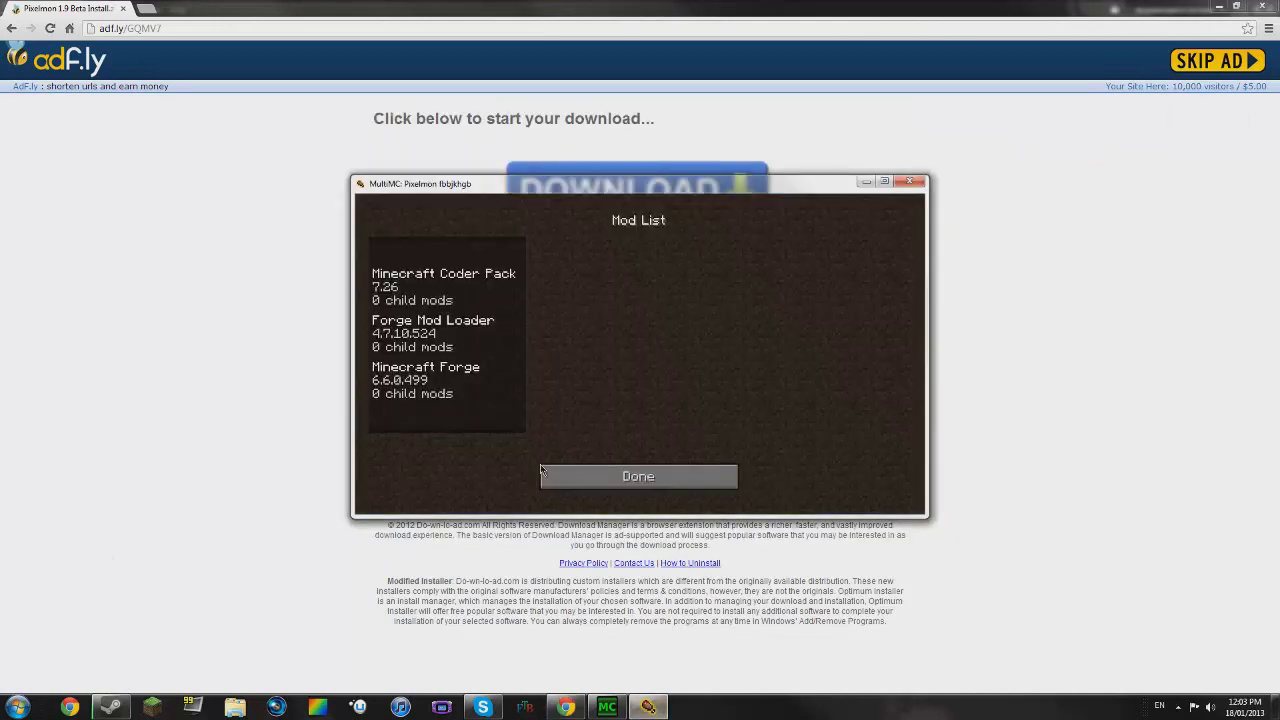
click(543, 474)
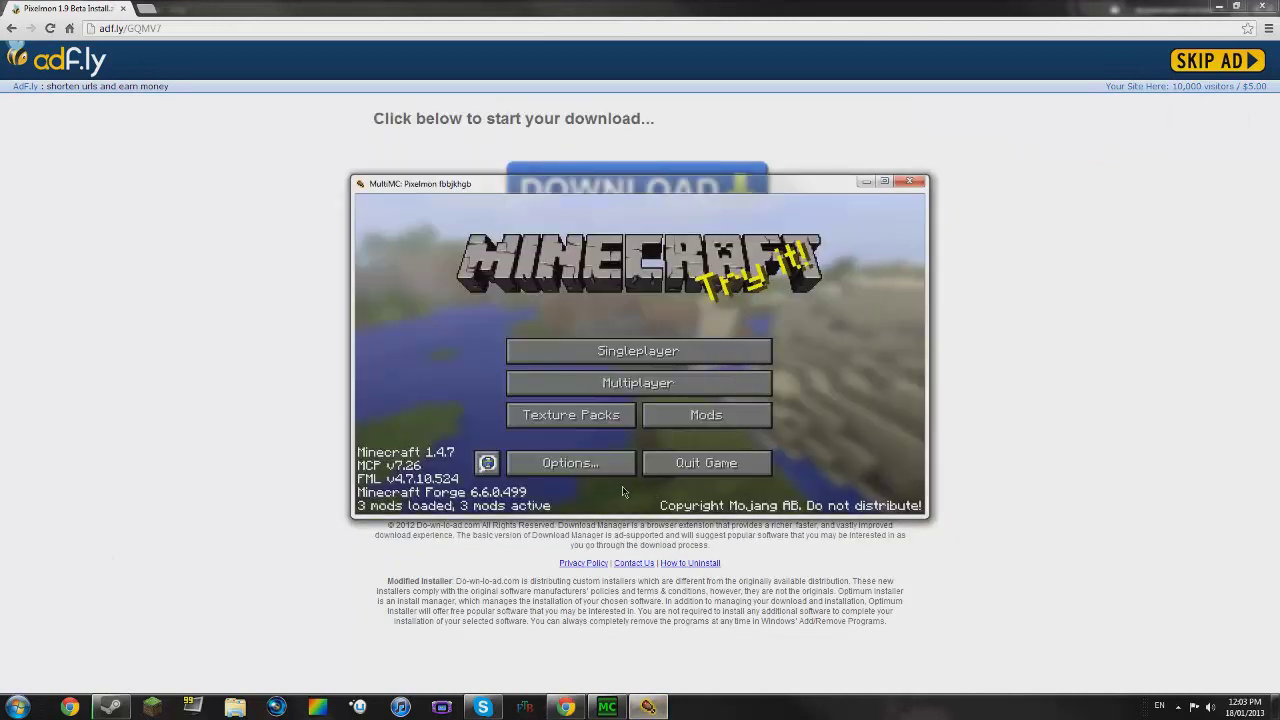
click(760, 465)
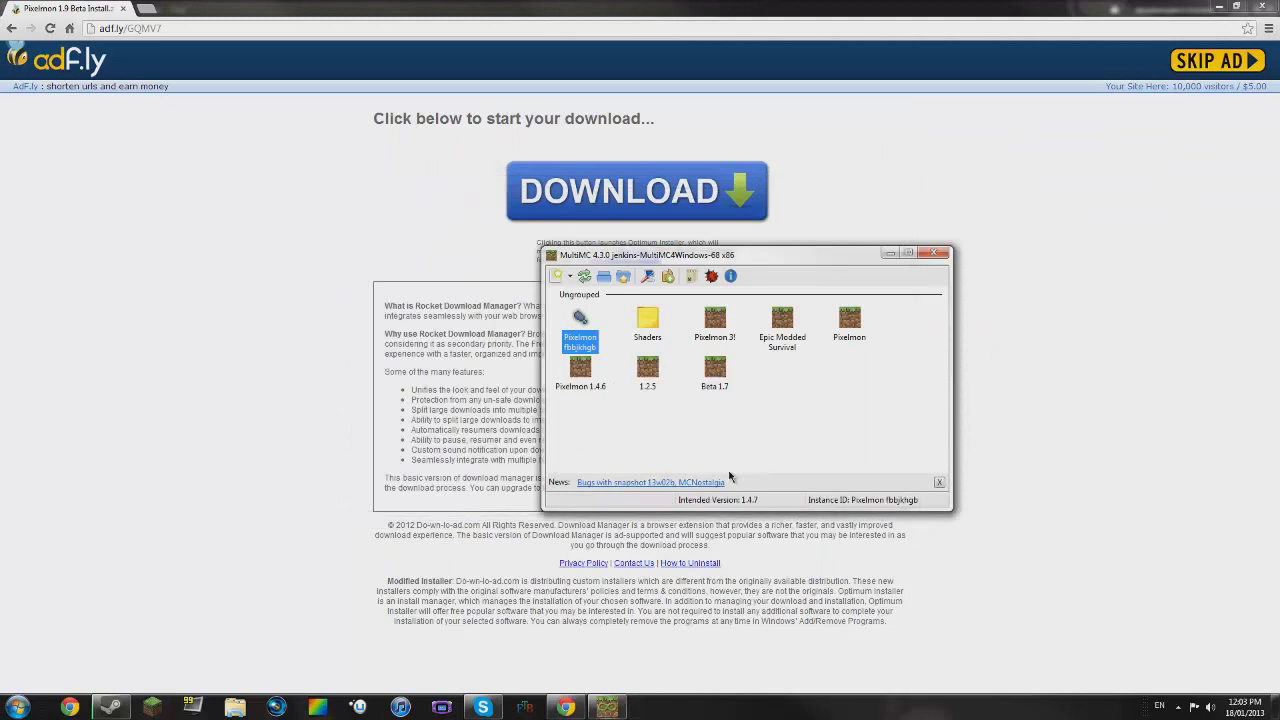
Step: Skip the adf.ly ad and start downloading Pixelmon 1.9 Beta Install.zip from MediaFire
click(1208, 74)
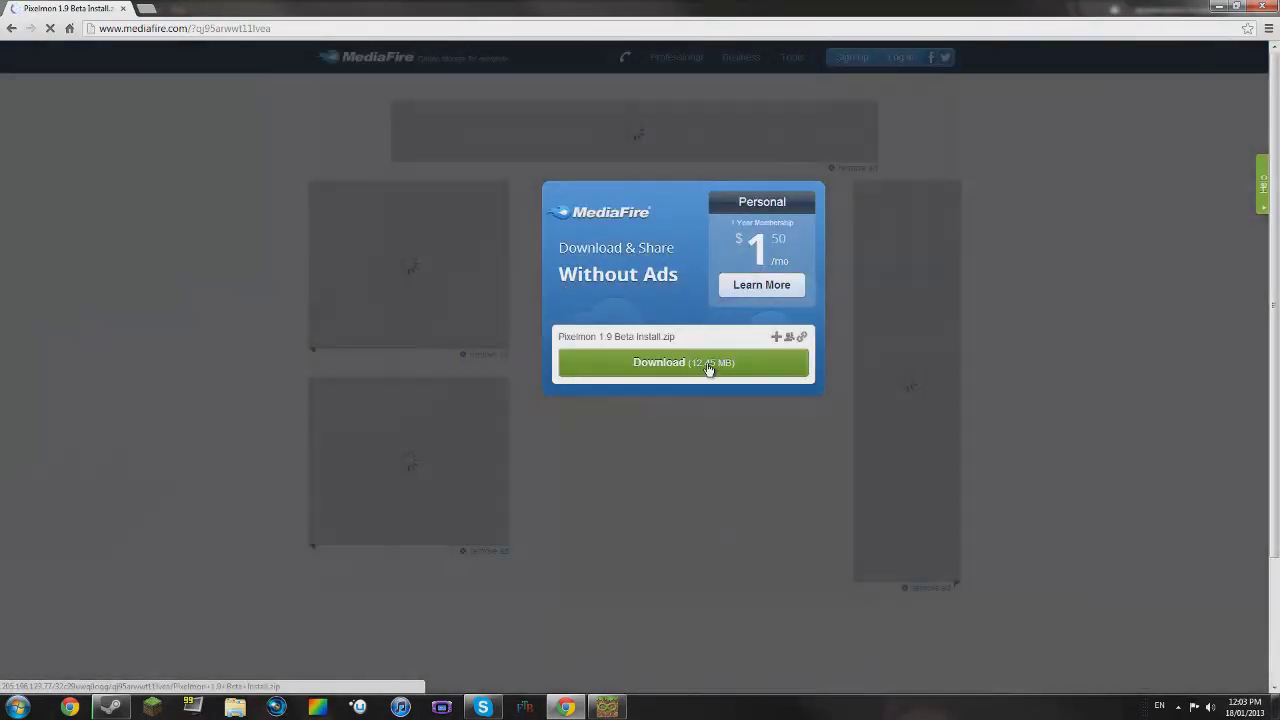
click(707, 363)
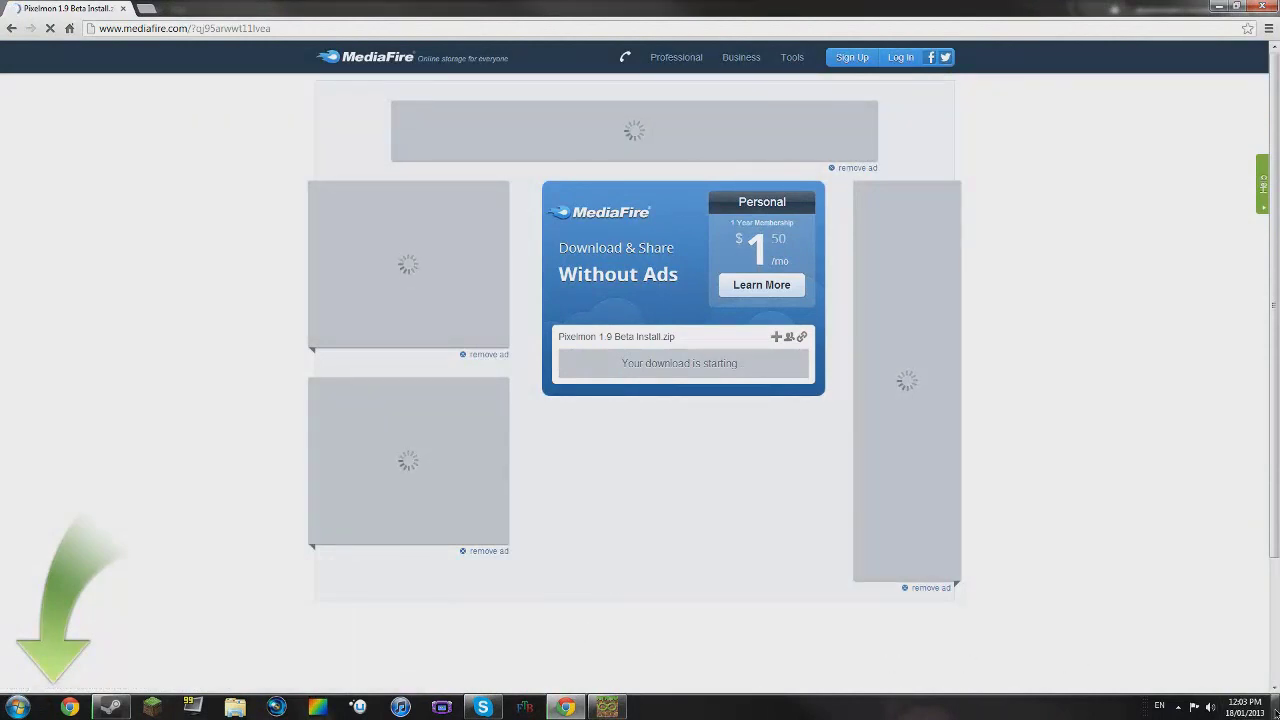
mouse_move(1276, 712)
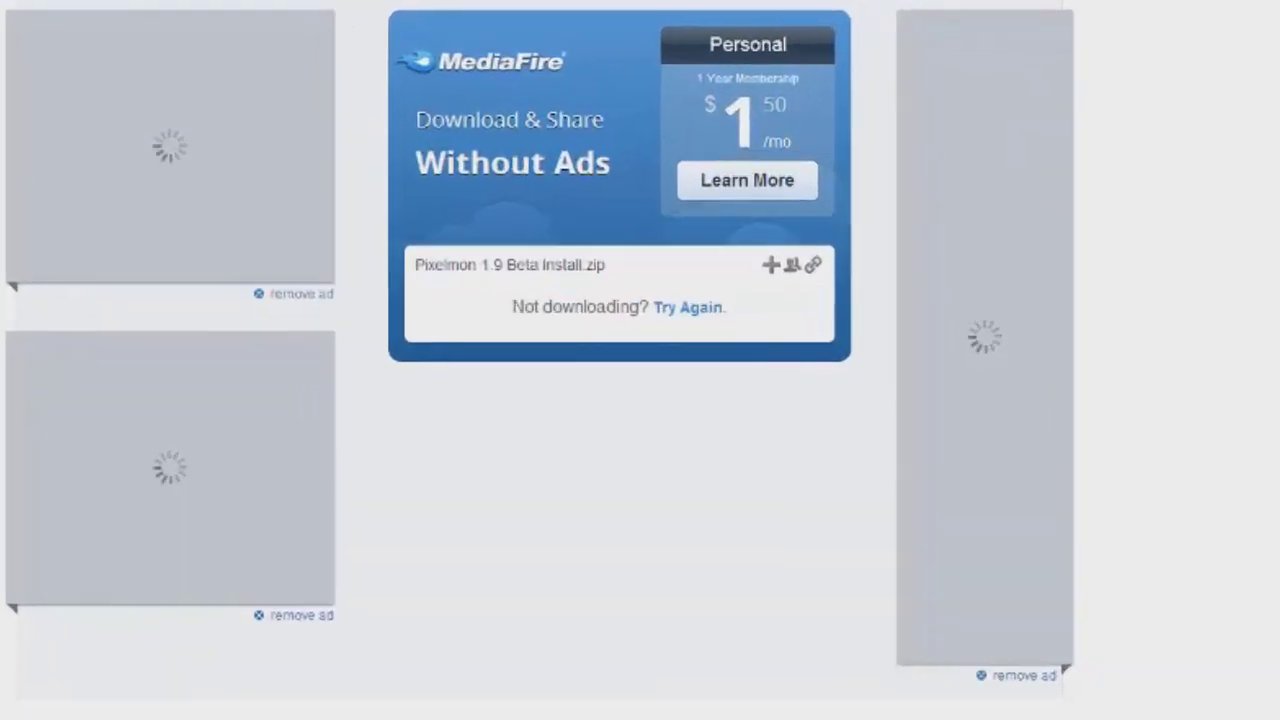
Step: Switch to MultiMC, open the Pixelmon fbbjkhgb instance's folder, enter its minecraft subfolder, and restore the Explorer window to a smaller size
key(alt+Tab)
right_click(392, 248)
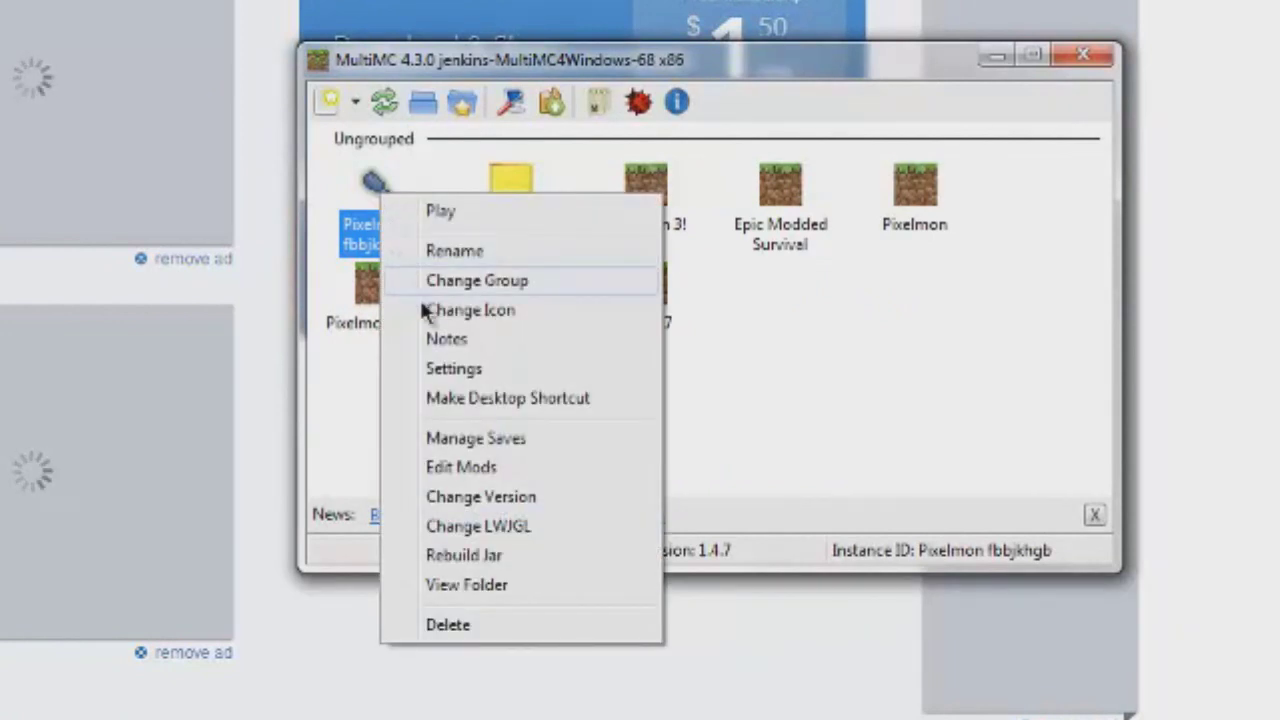
click(512, 585)
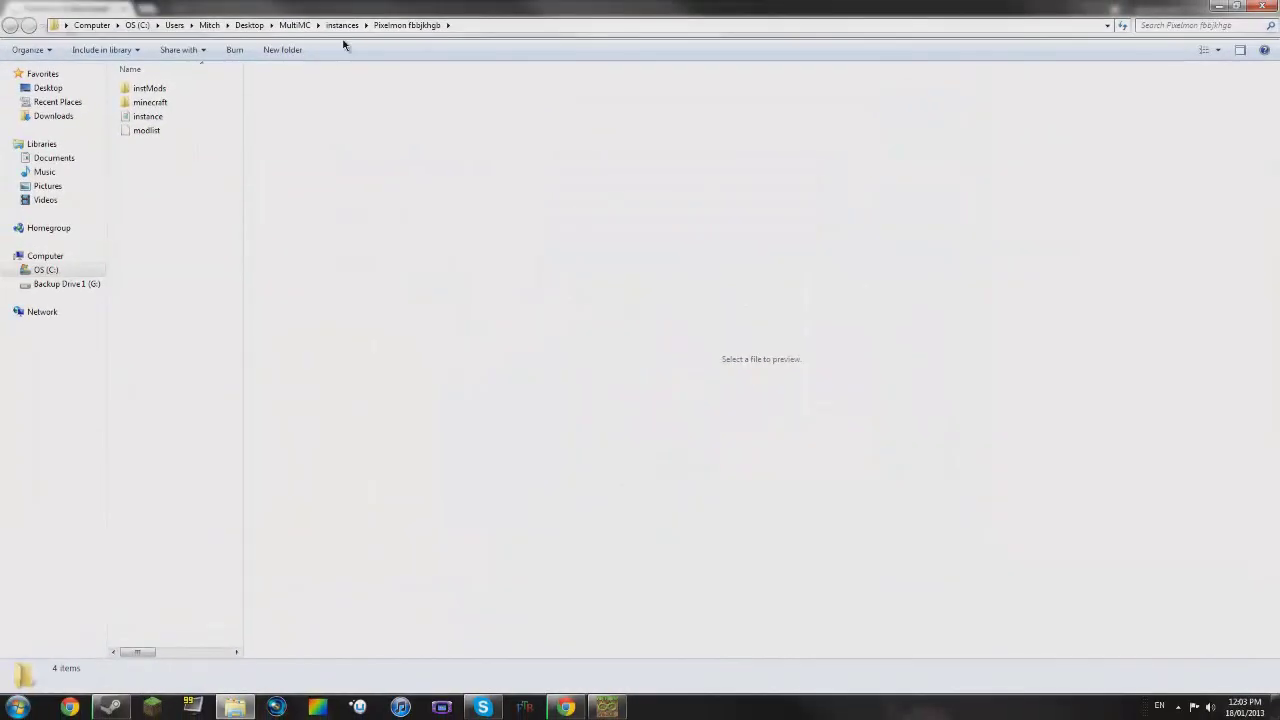
double_click(174, 105)
double_click(284, 32)
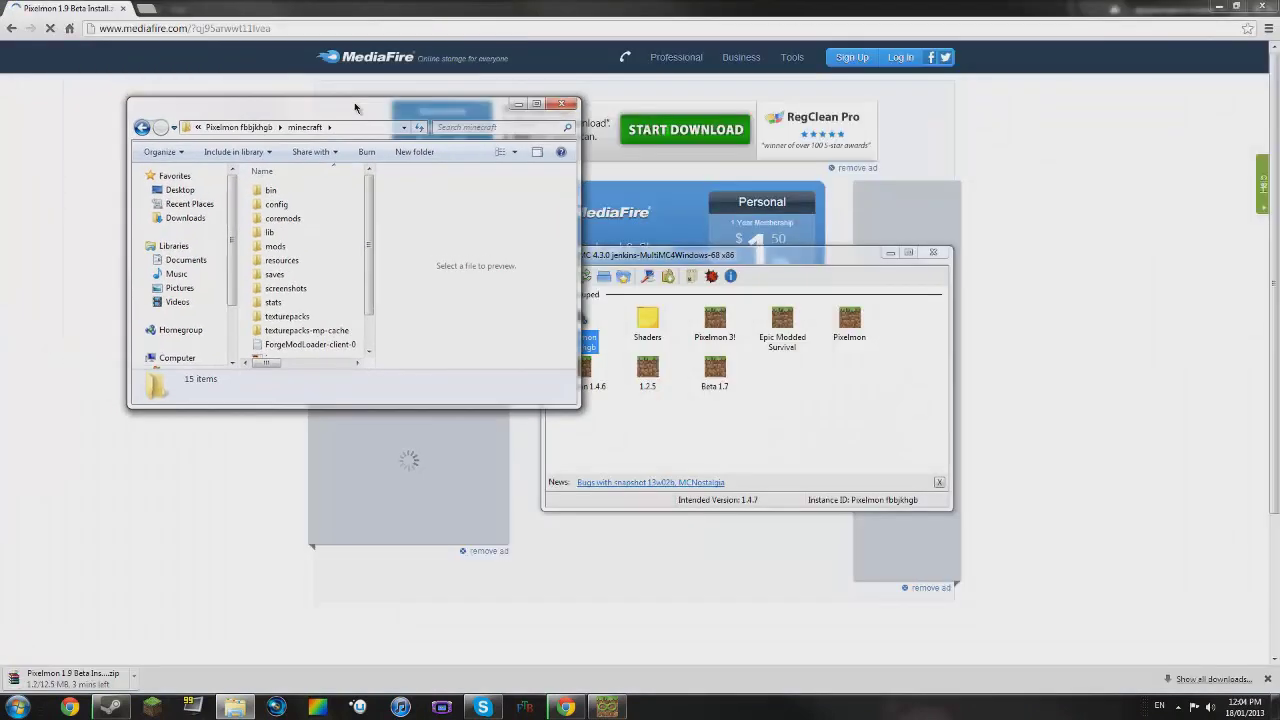
Step: Set the minecraft folder to List view, hide its preview pane, and move the MultiMC window clear of it
click(512, 153)
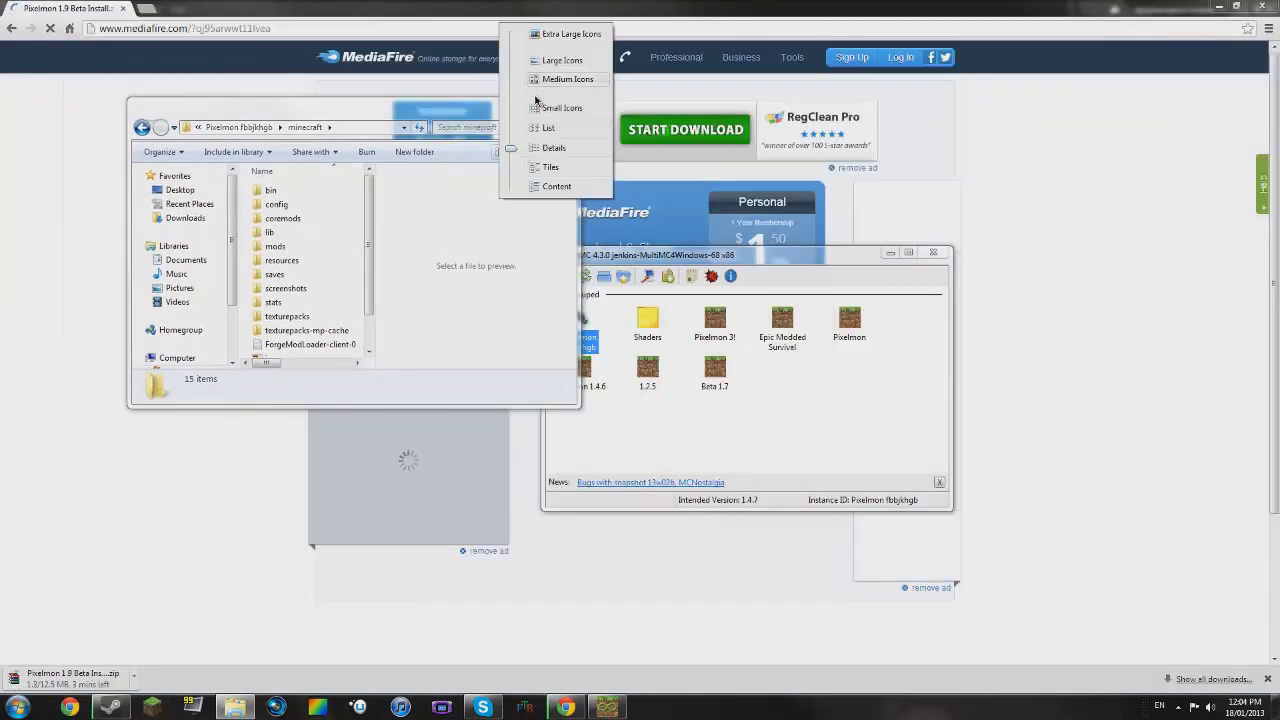
click(550, 130)
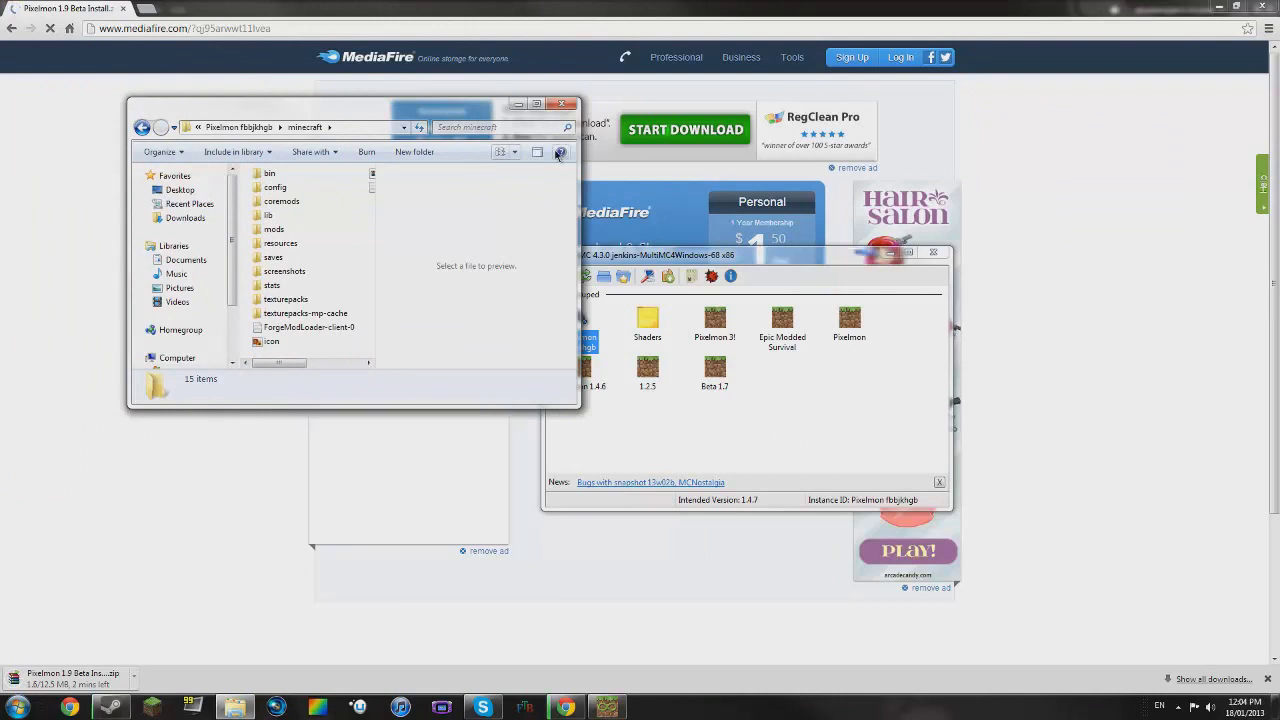
click(537, 152)
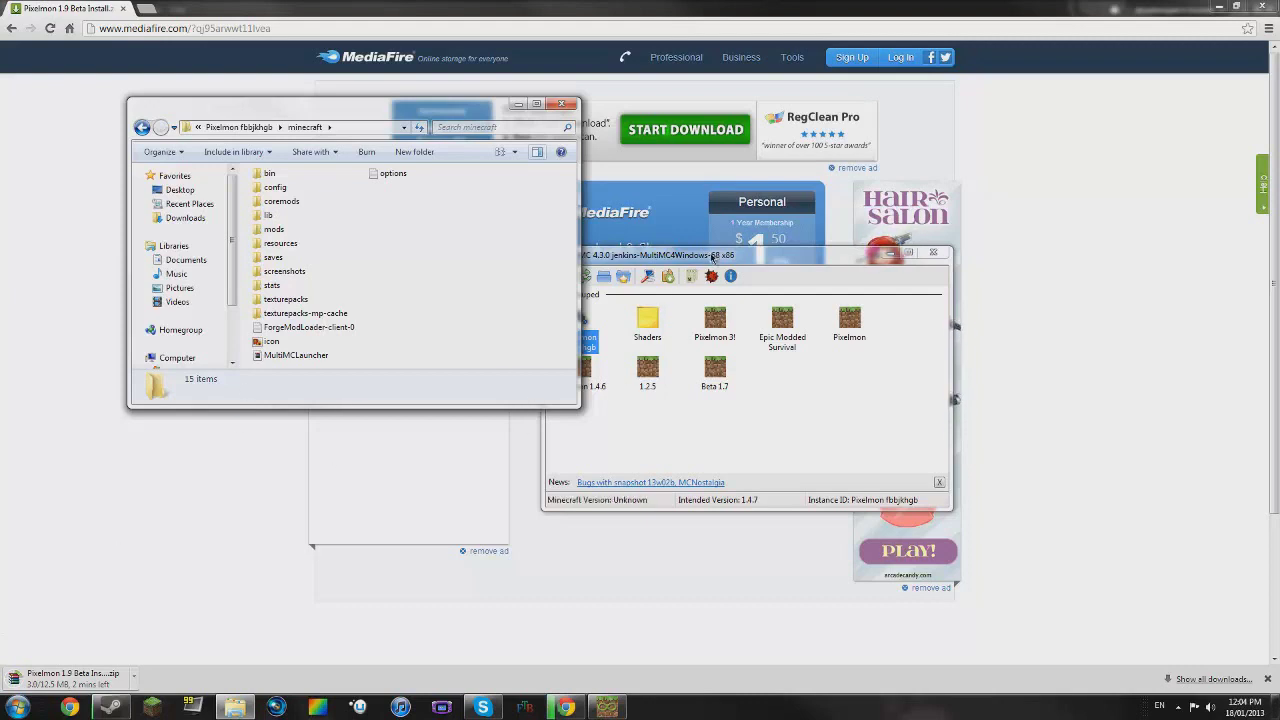
drag(700, 254, 788, 132)
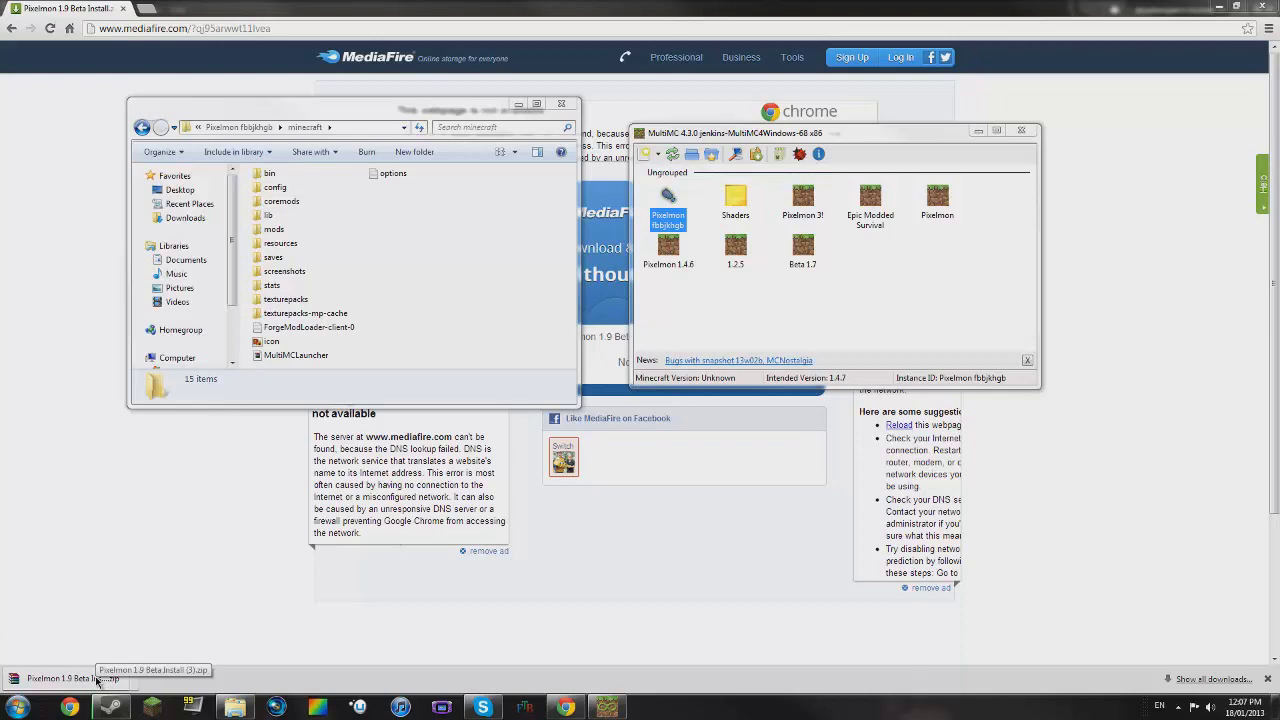
Step: Open the downloaded Pixelmon 1.9 Beta Install archive, inspect its database folder, and return to the archive's parent folder
click(96, 680)
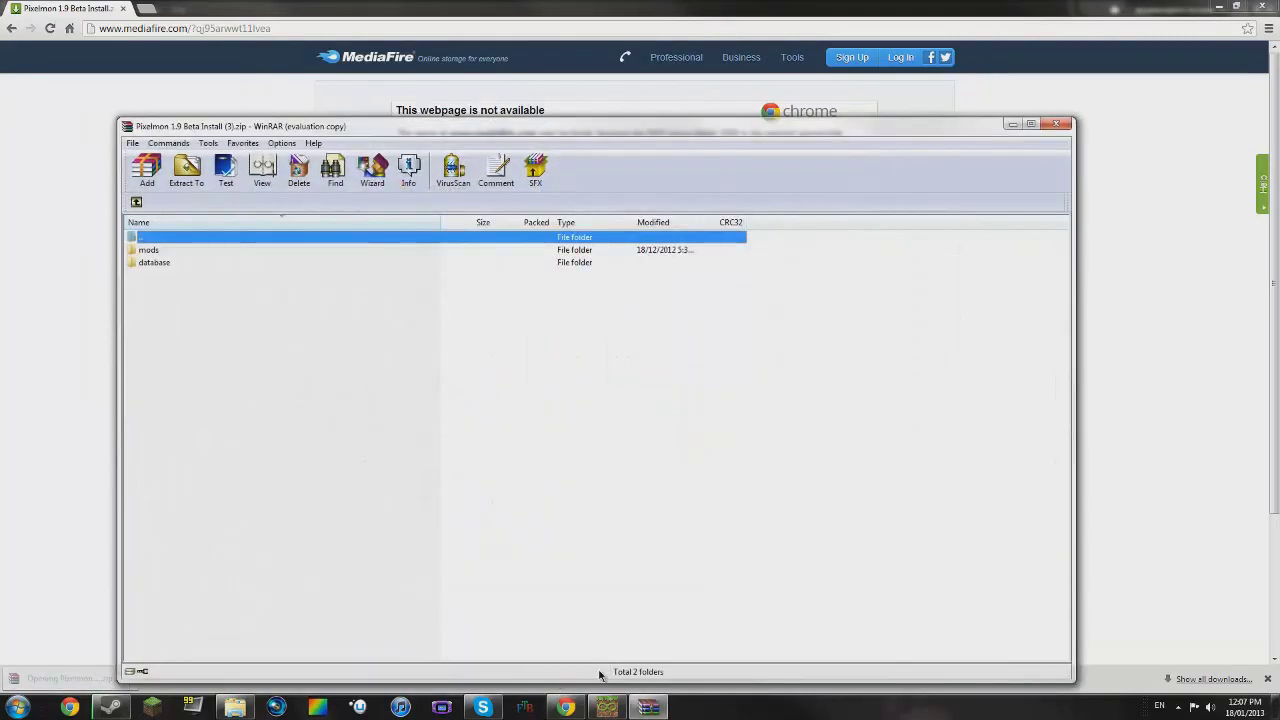
click(666, 408)
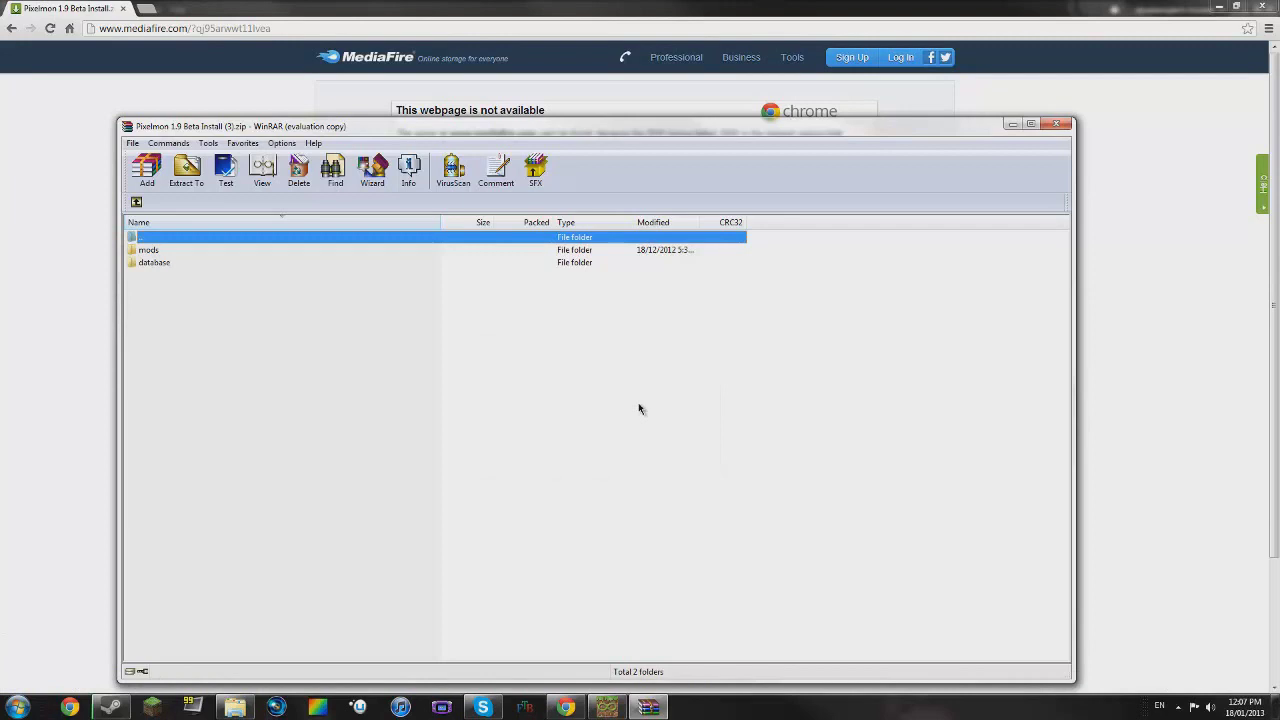
click(163, 251)
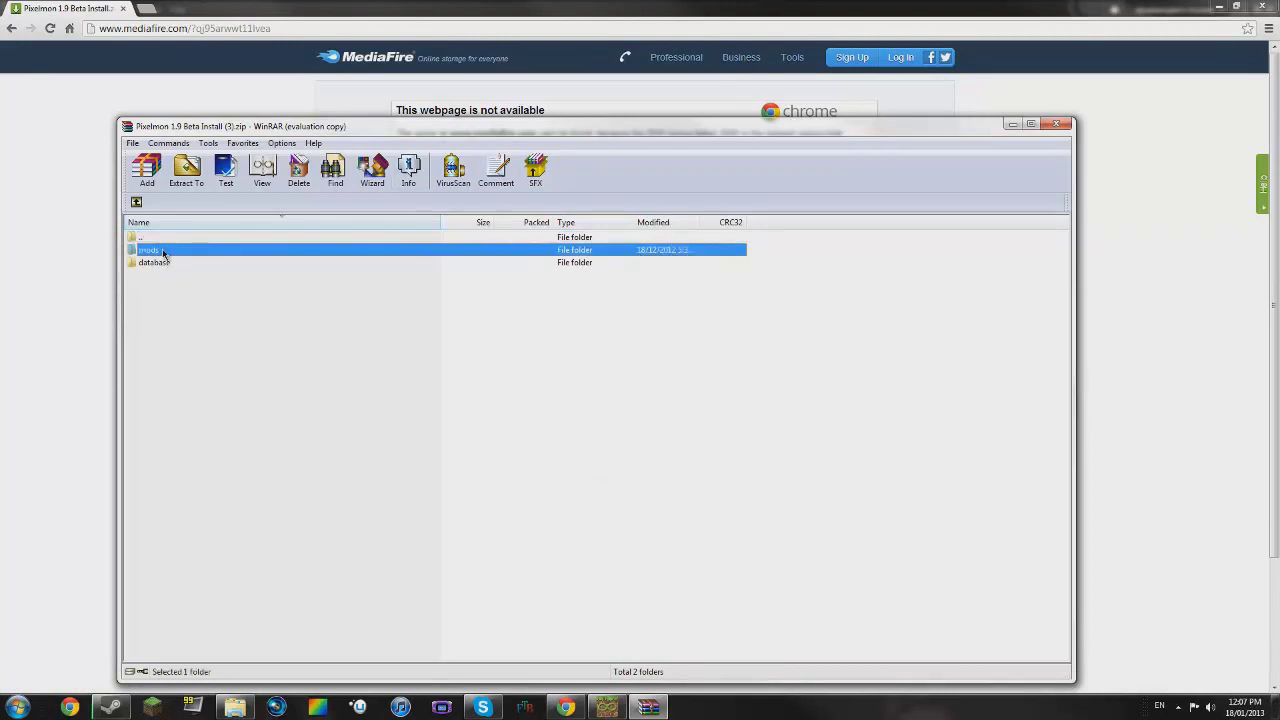
click(160, 264)
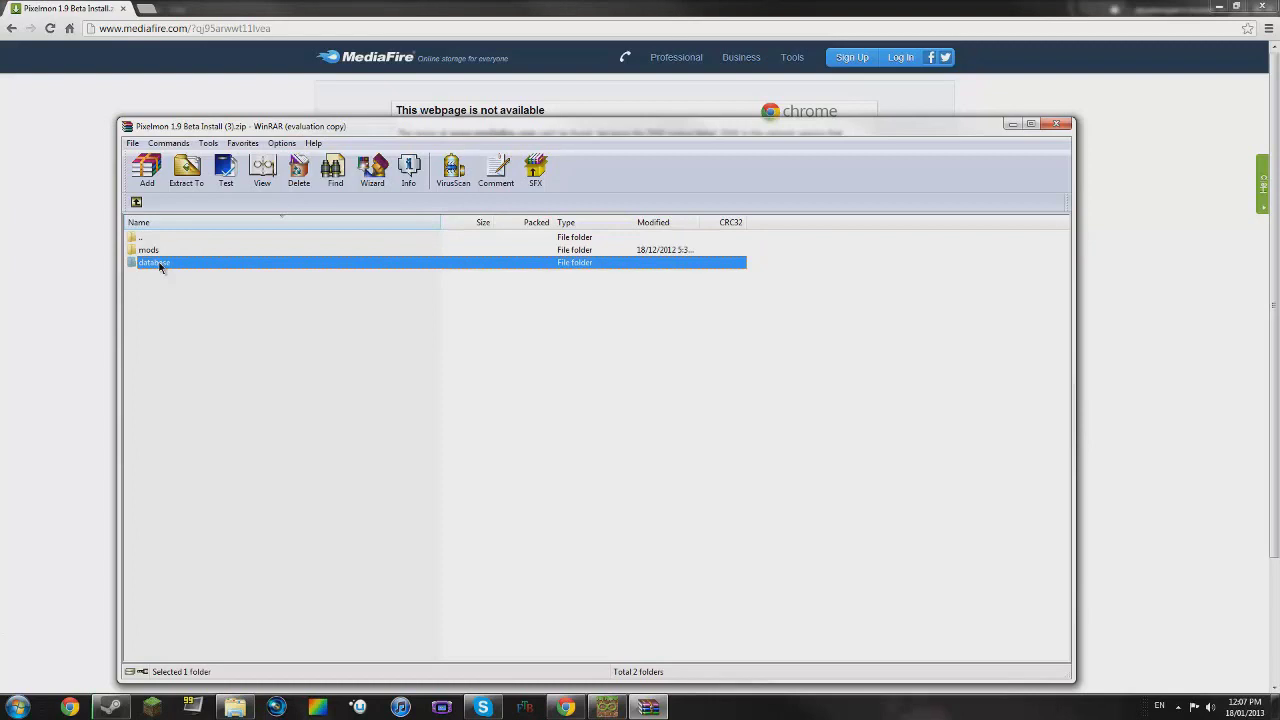
double_click(159, 264)
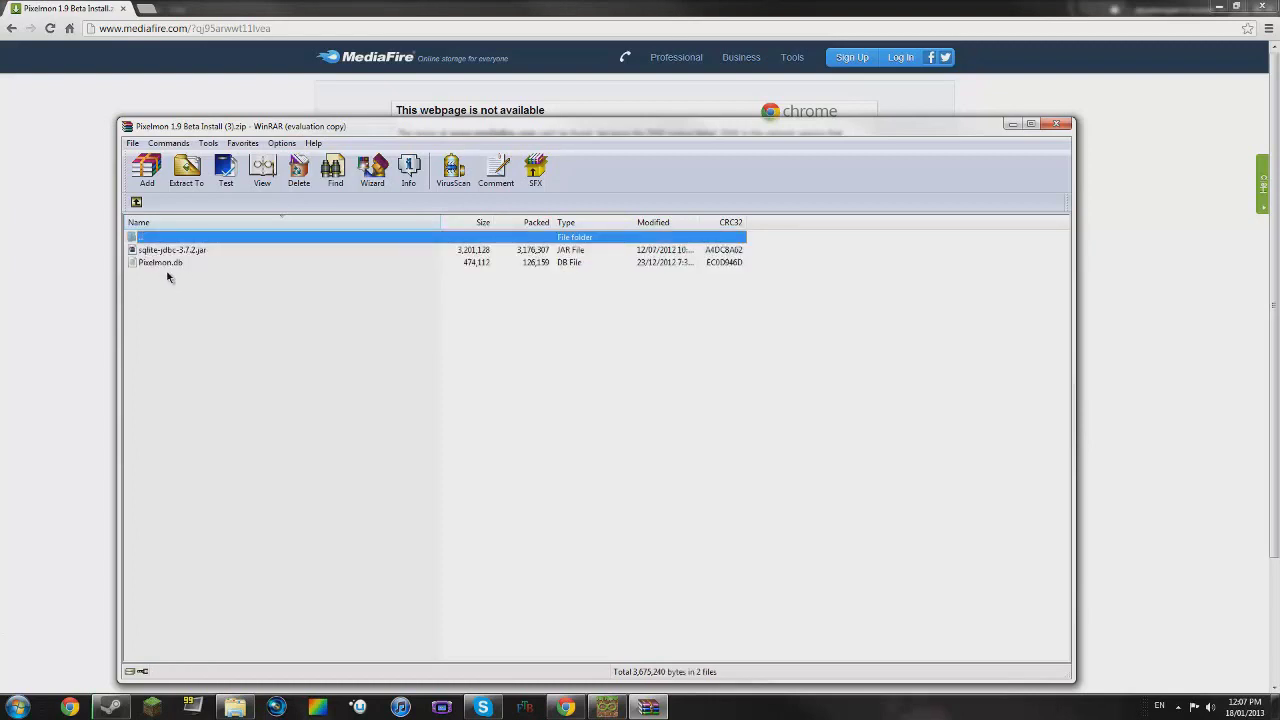
click(138, 203)
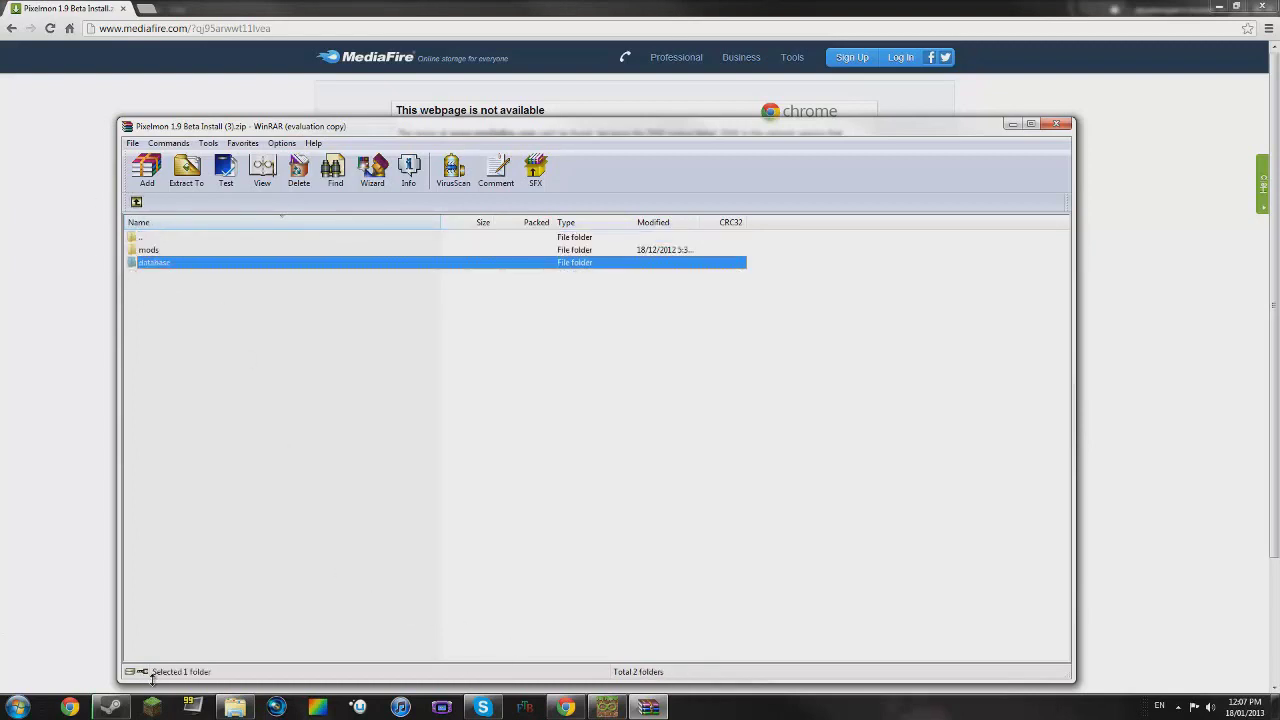
Step: Bring up the instance's minecraft folder beside the archive and copy the archive's database folder into it
click(234, 707)
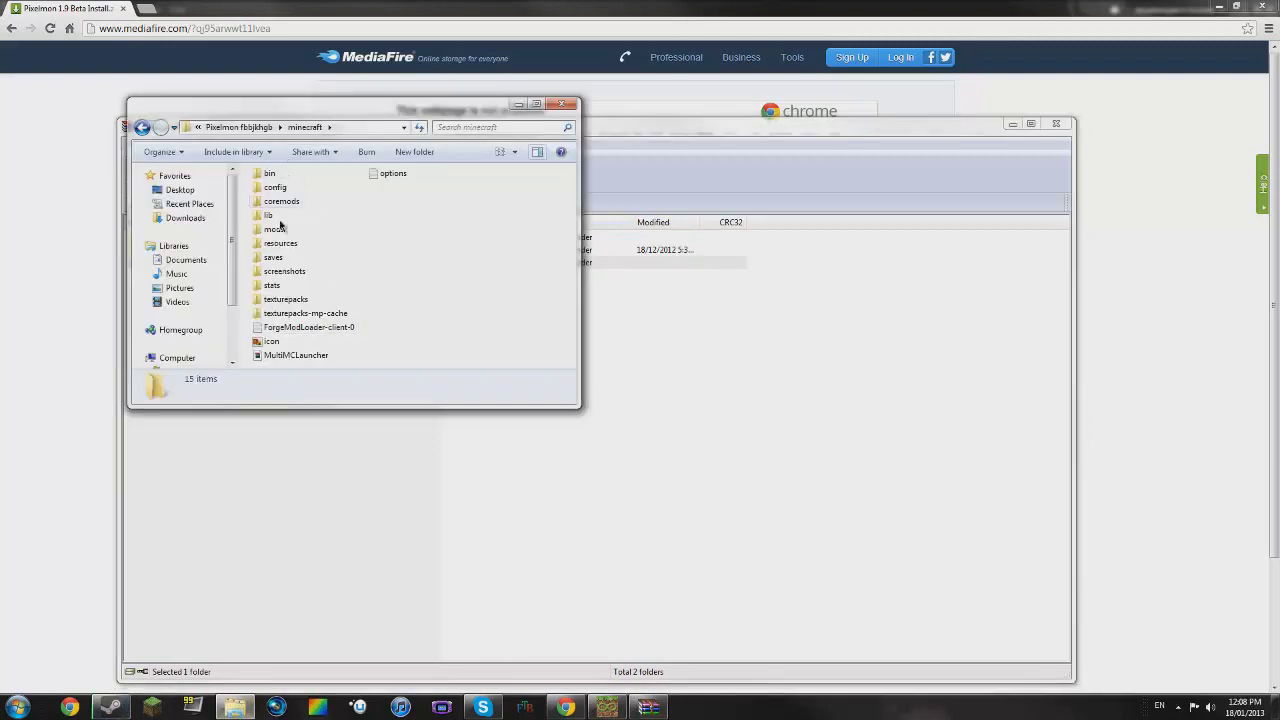
drag(278, 123, 557, 130)
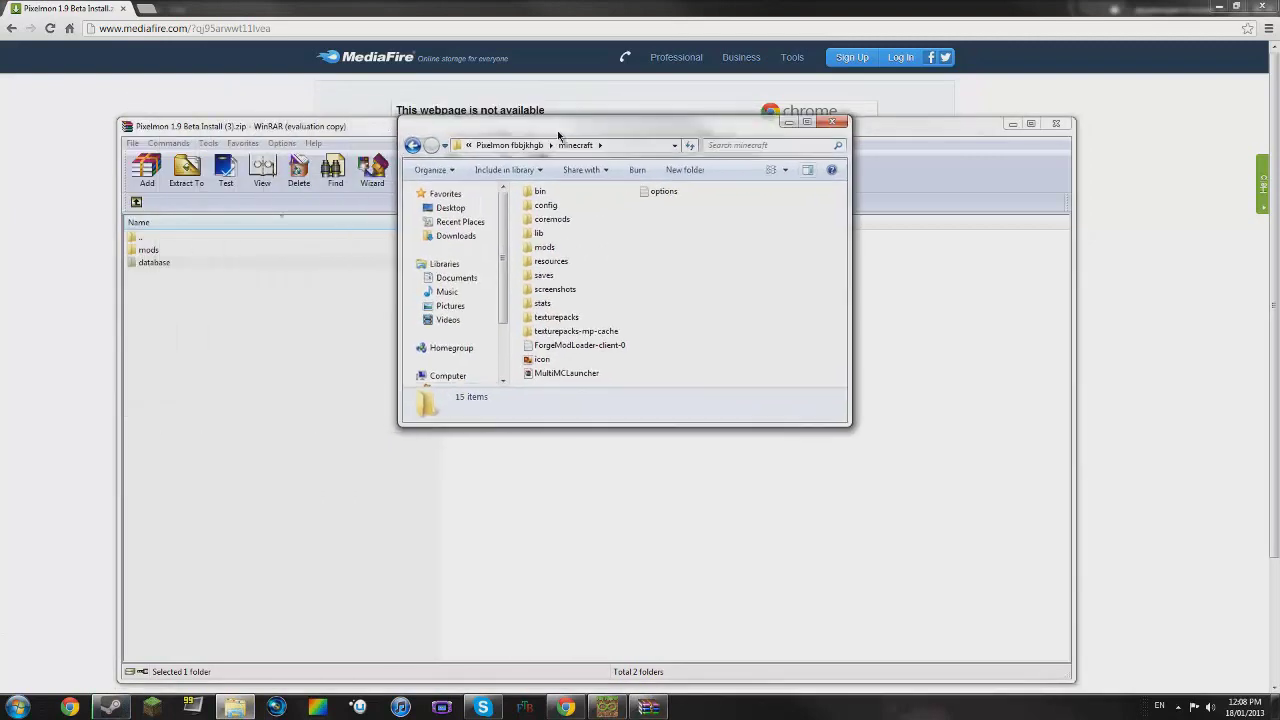
drag(155, 263, 518, 366)
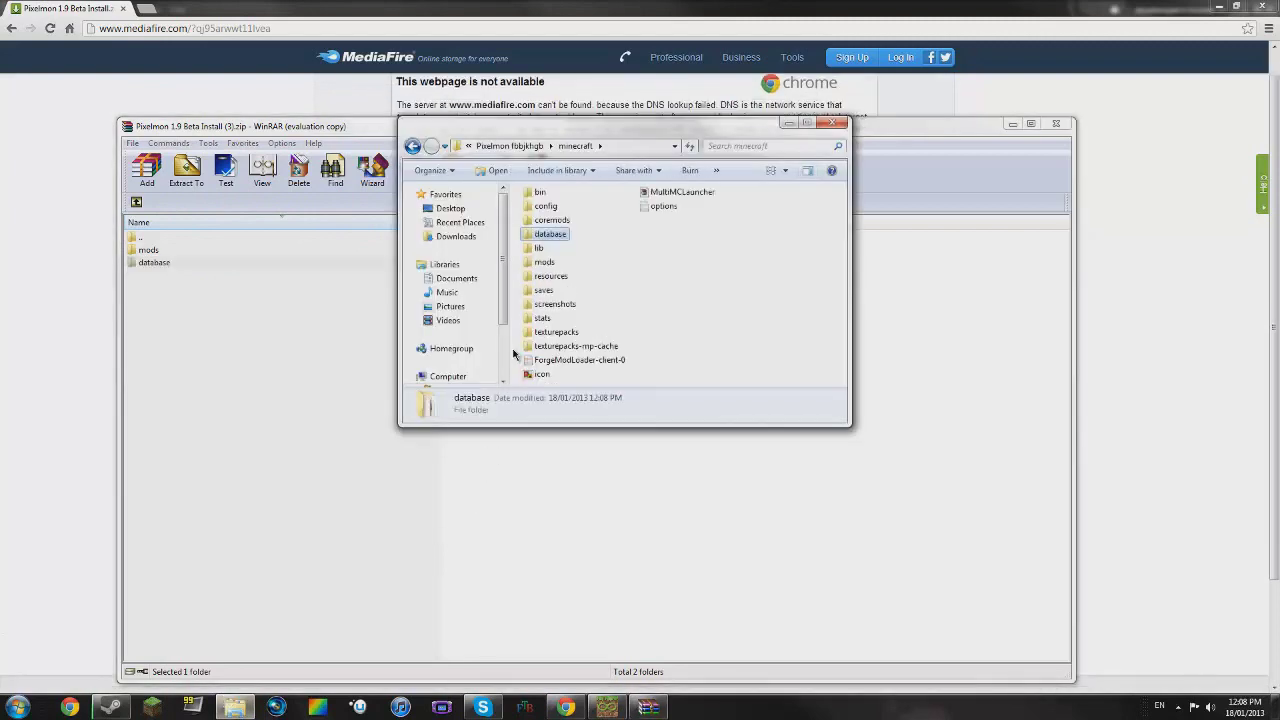
Step: Open the archive's mods folder, and open the Pixelmon fbbjkhgb instance's mod editor in MultiMC on its mods folder list
click(160, 251)
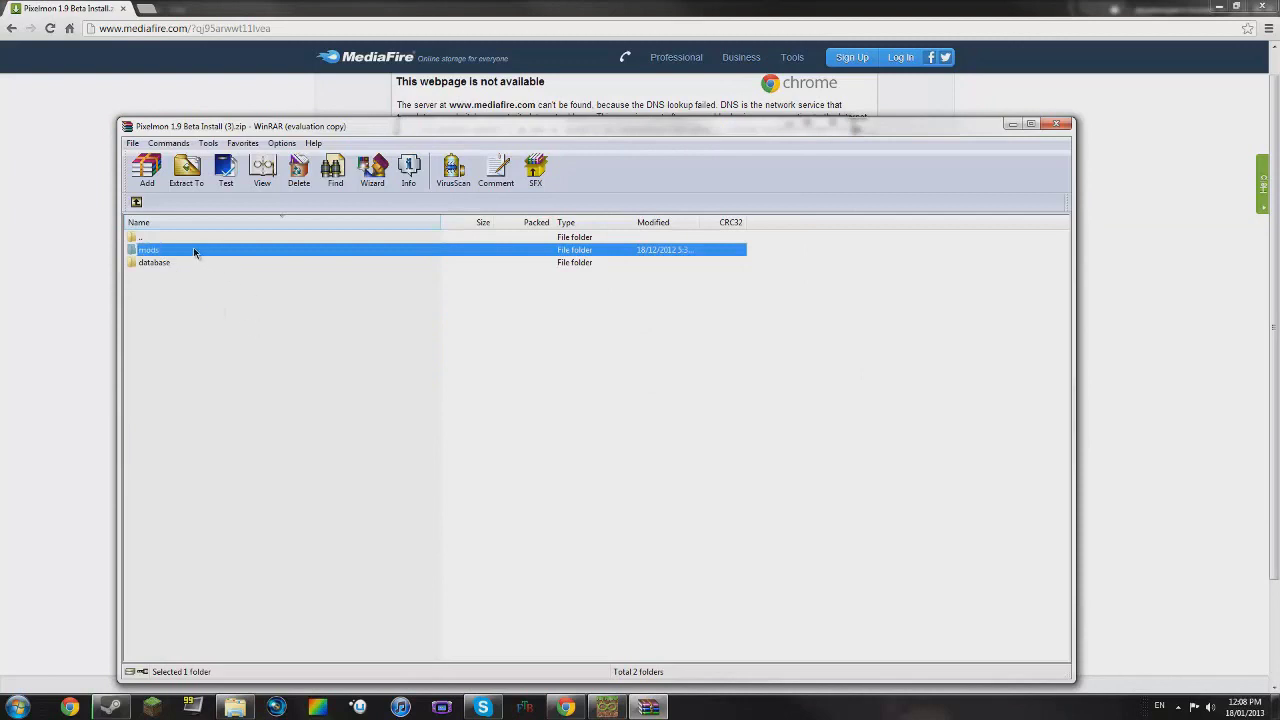
double_click(193, 249)
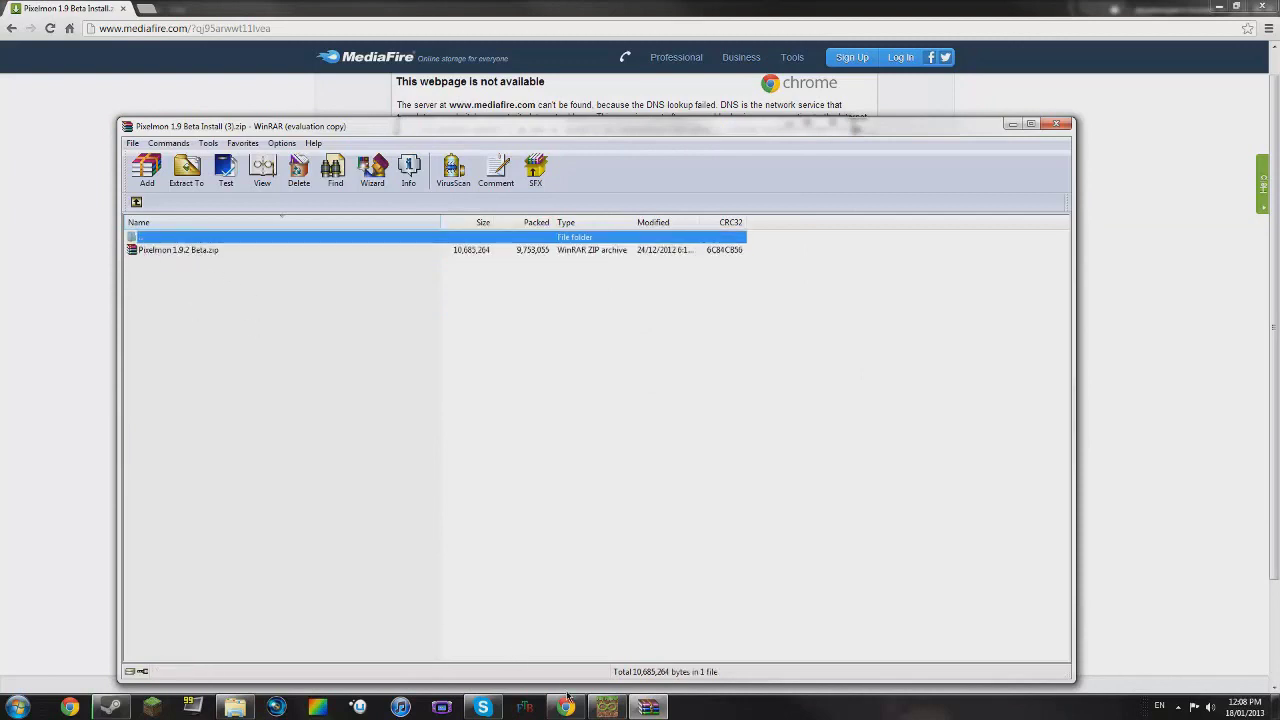
click(607, 707)
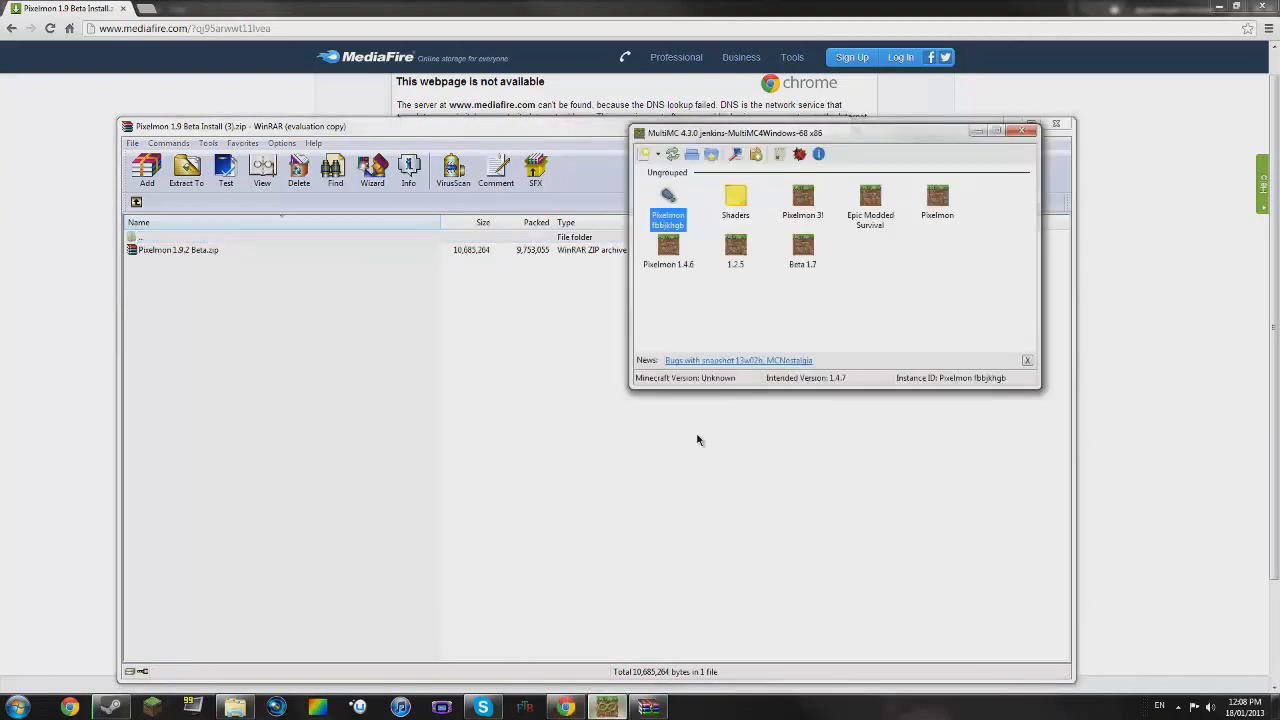
right_click(667, 207)
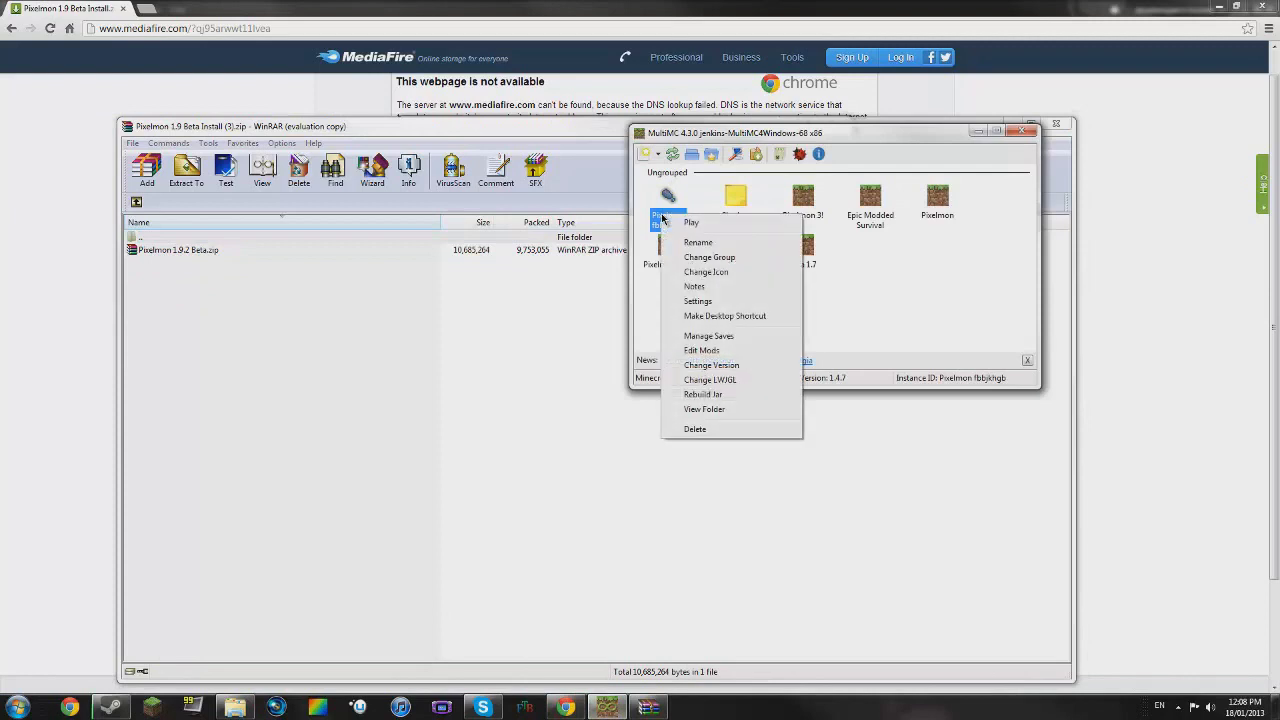
click(705, 350)
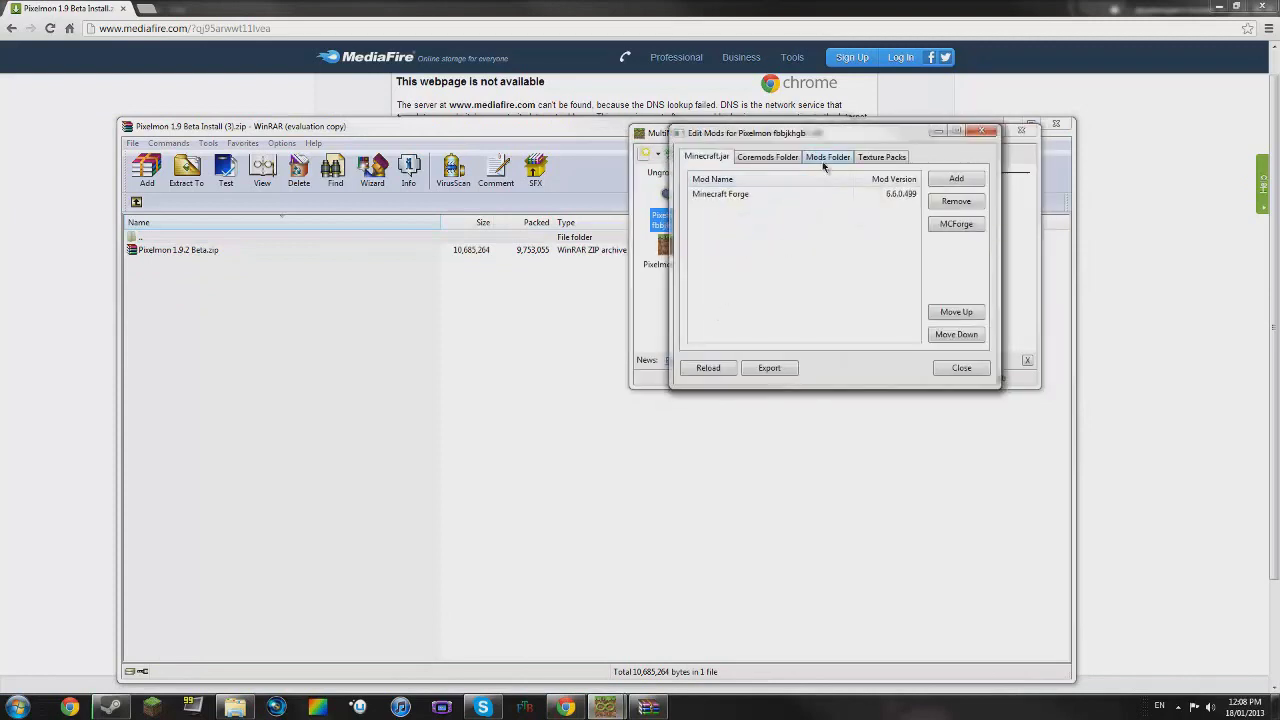
click(824, 160)
Step: Add Pixelmon 1.9.2 Beta.zip from the archive to the instance's mods folder, and close the mod editor and the archive
click(183, 253)
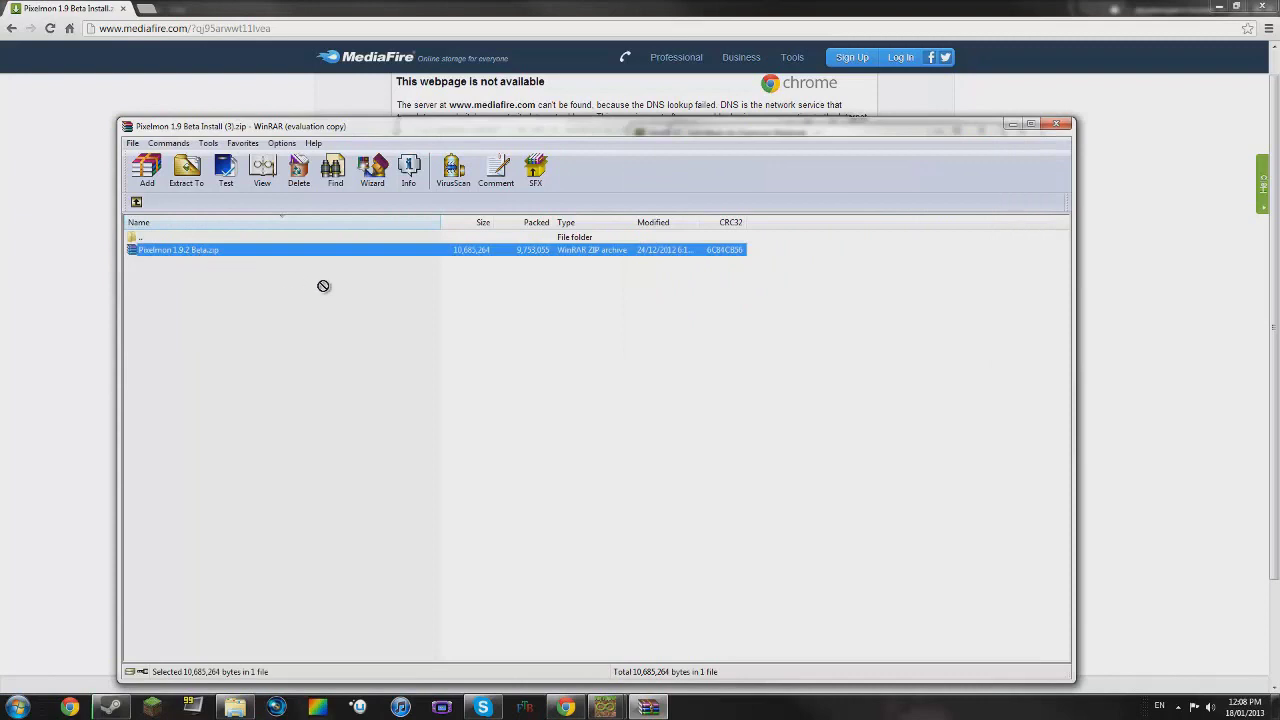
mouse_move(617, 706)
drag(617, 706, 724, 207)
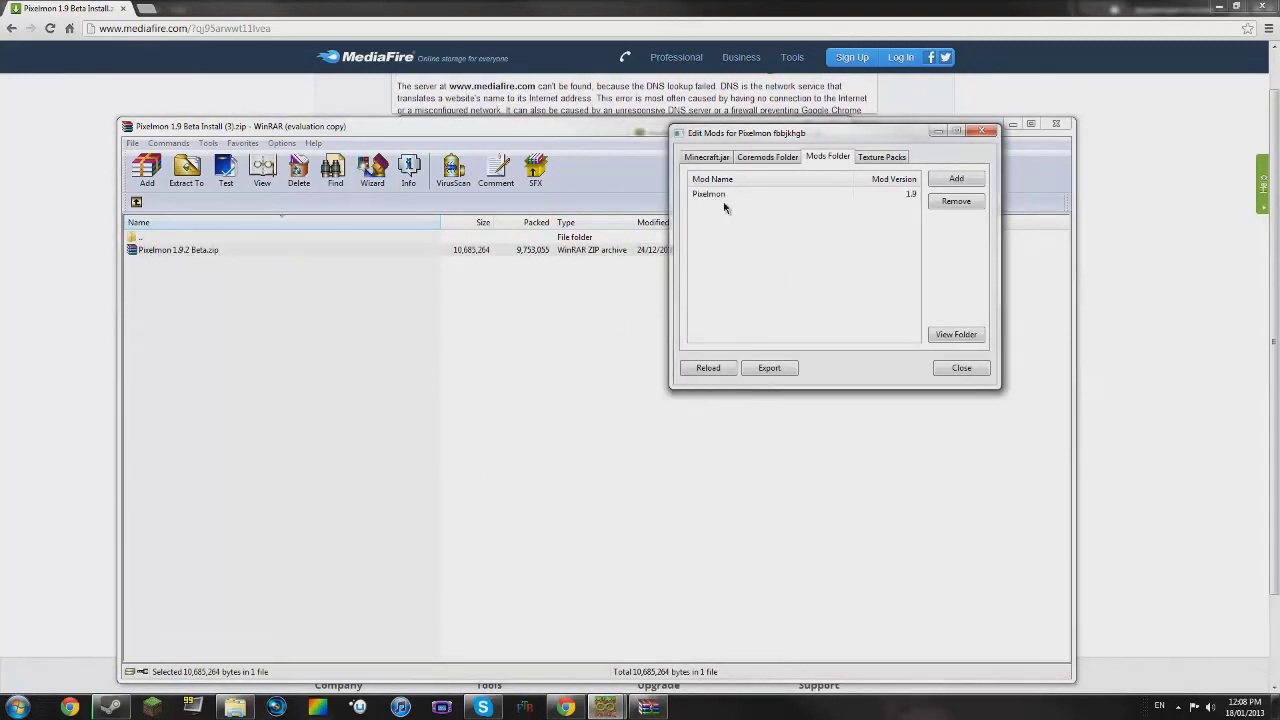
click(961, 368)
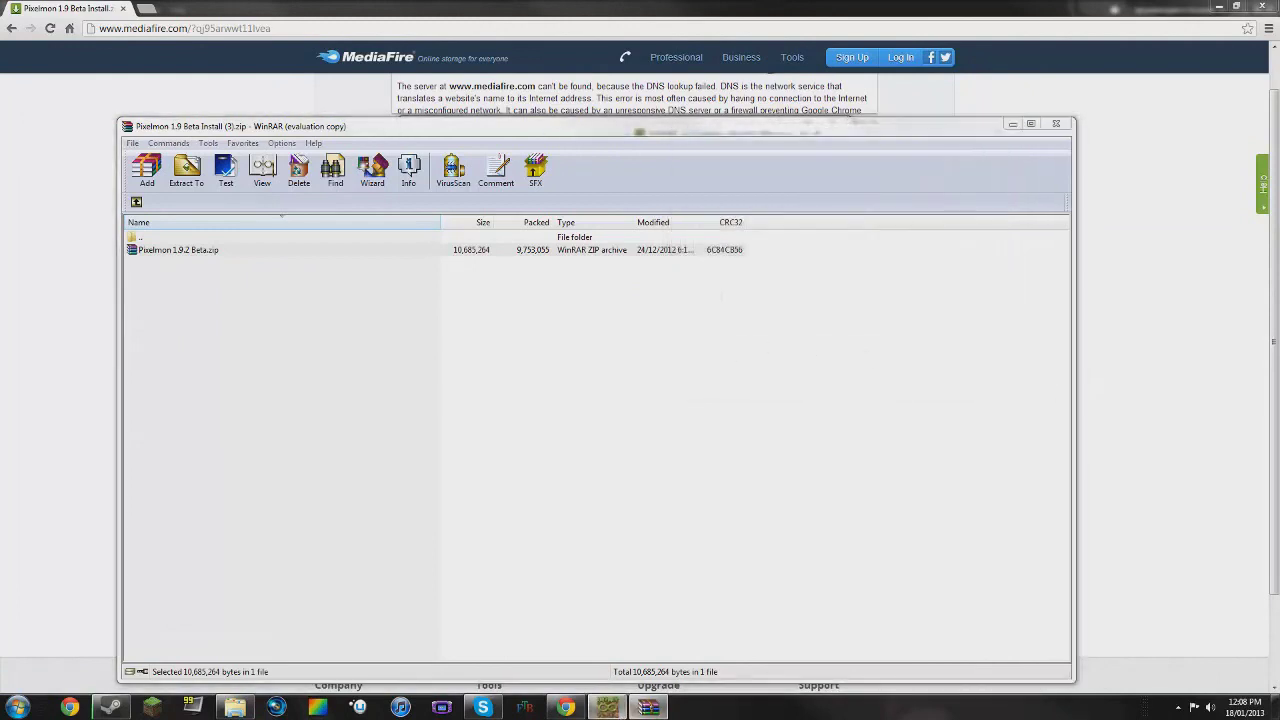
click(1055, 124)
Step: Switch to MultiMC, launch the Pixelmon fbbjkhgb instance in offline mode, and check the loaded mods in the game's mod list
click(566, 707)
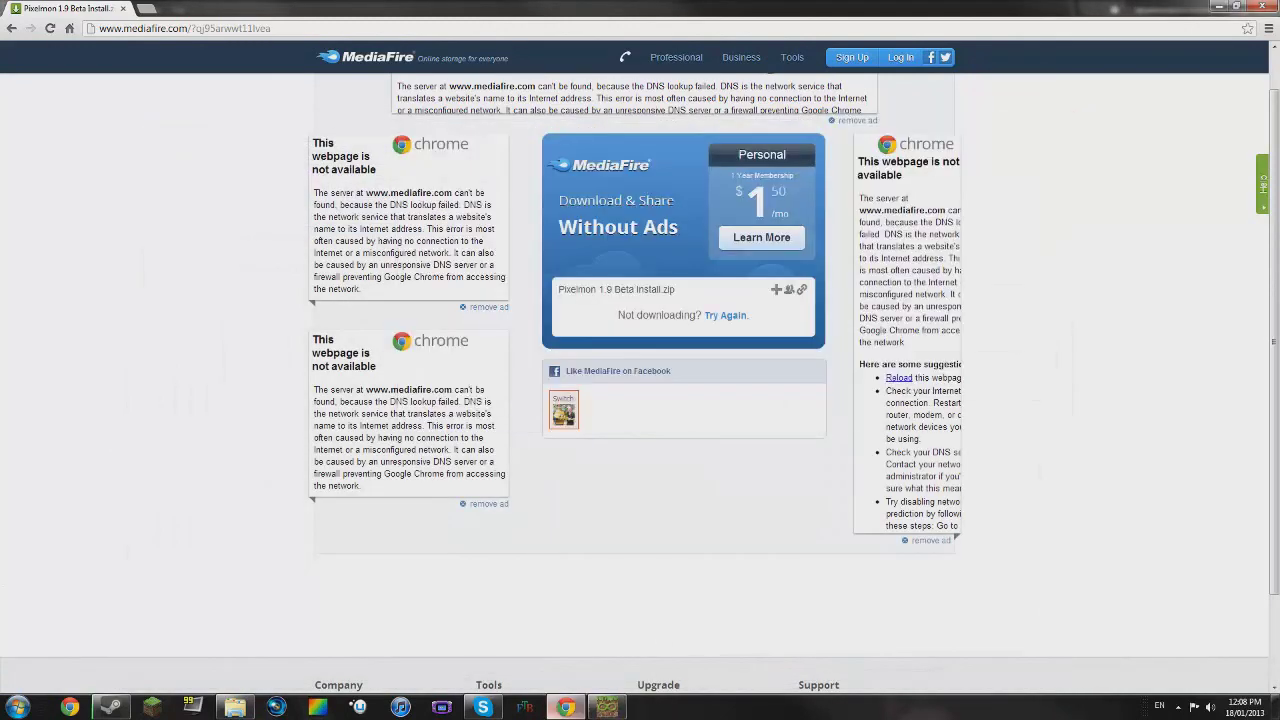
click(606, 707)
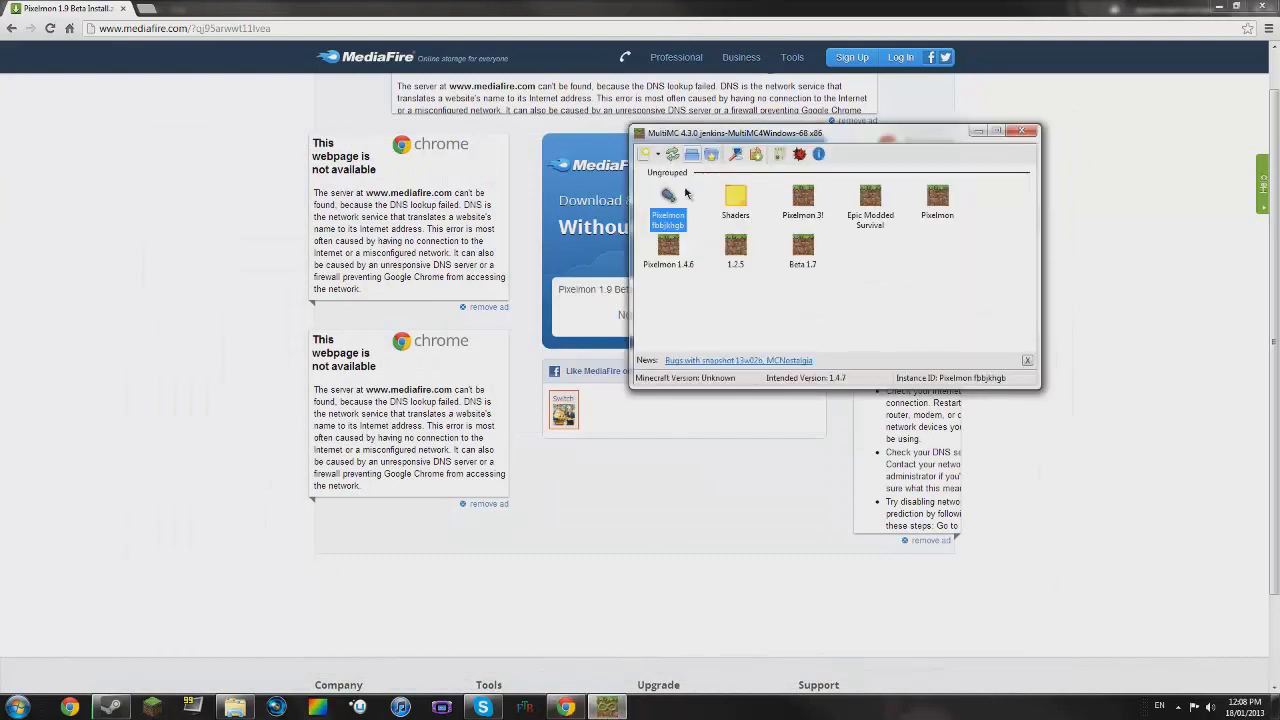
double_click(669, 199)
click(865, 301)
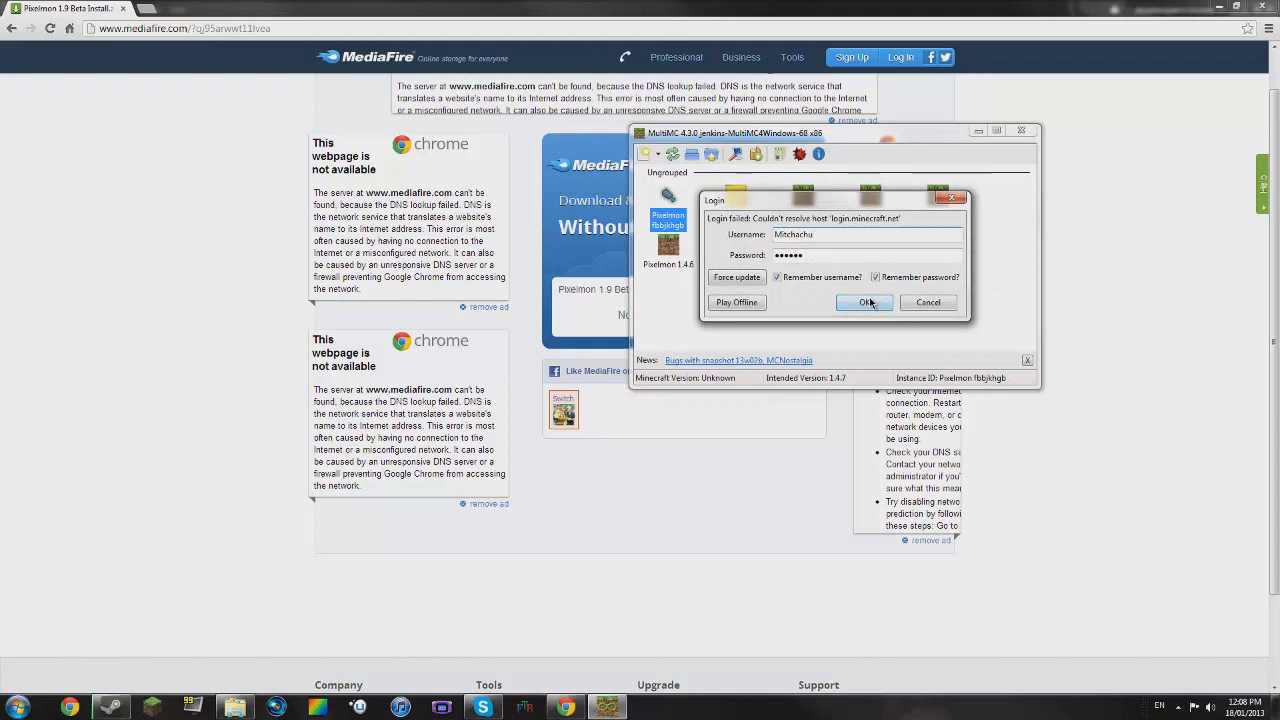
click(867, 302)
click(739, 303)
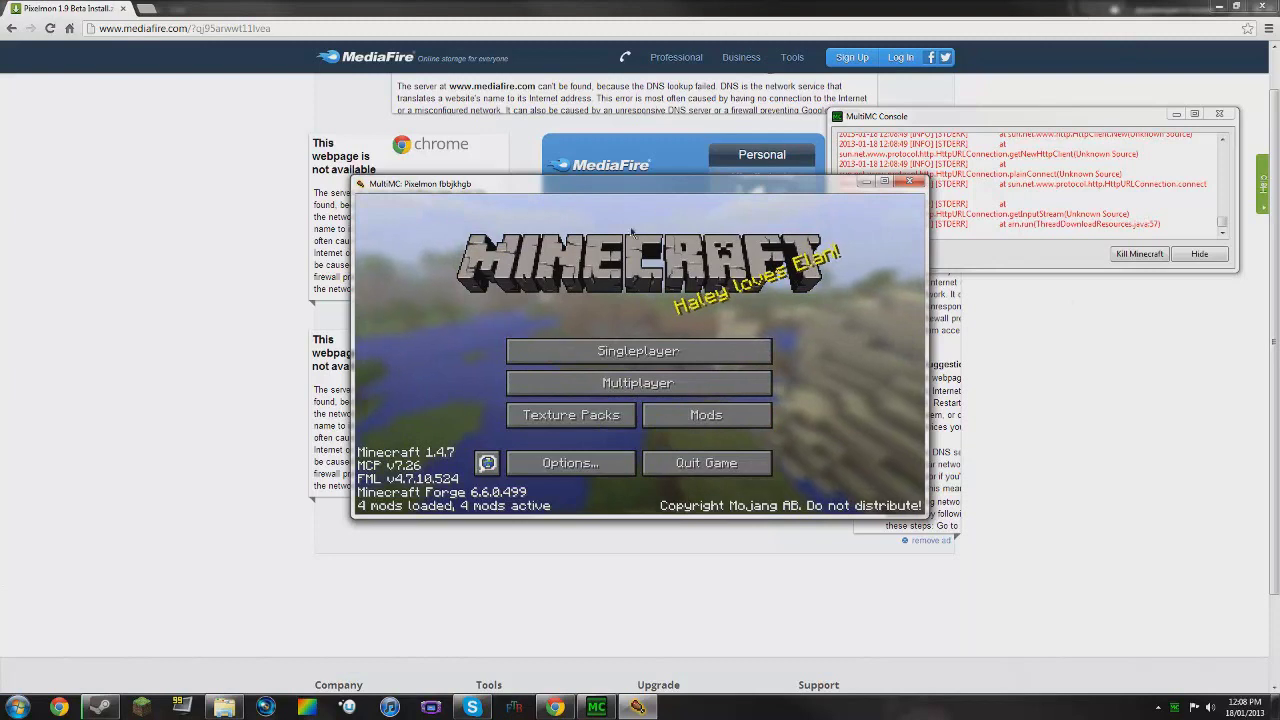
click(701, 418)
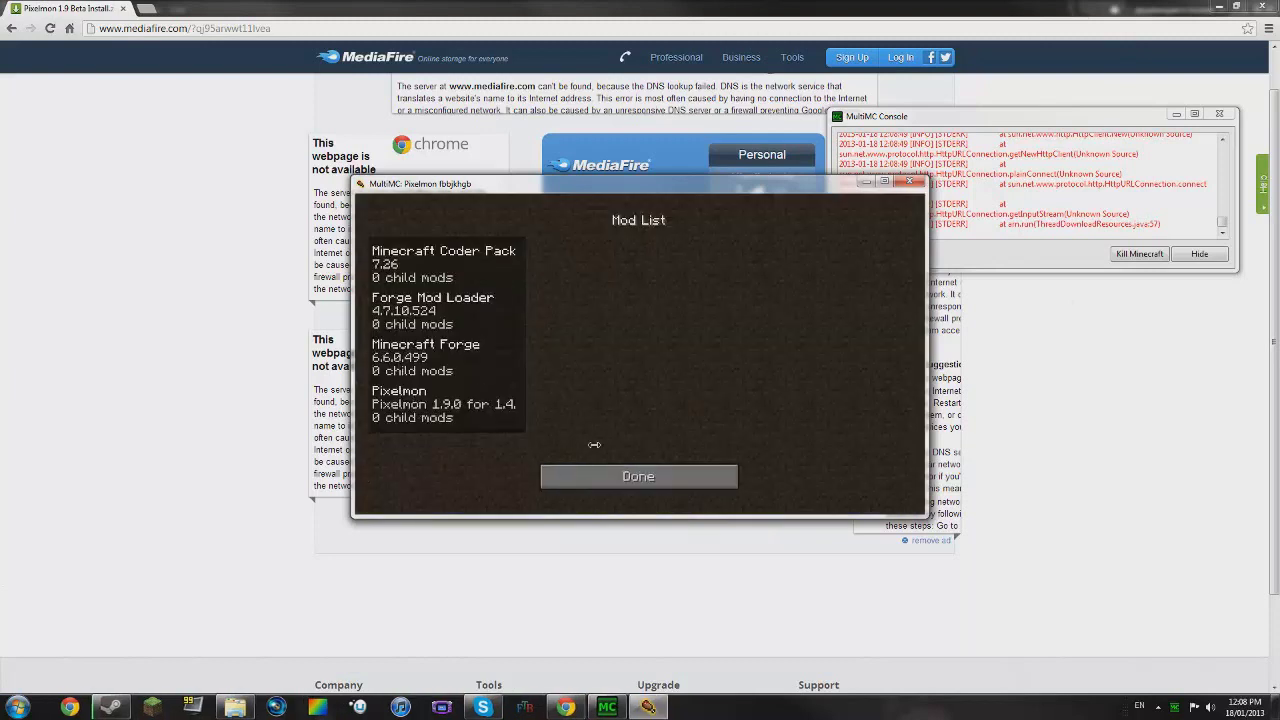
click(617, 472)
Step: Create a new singleplayer world named sdafhgbsdfhj in Survival mode
click(676, 346)
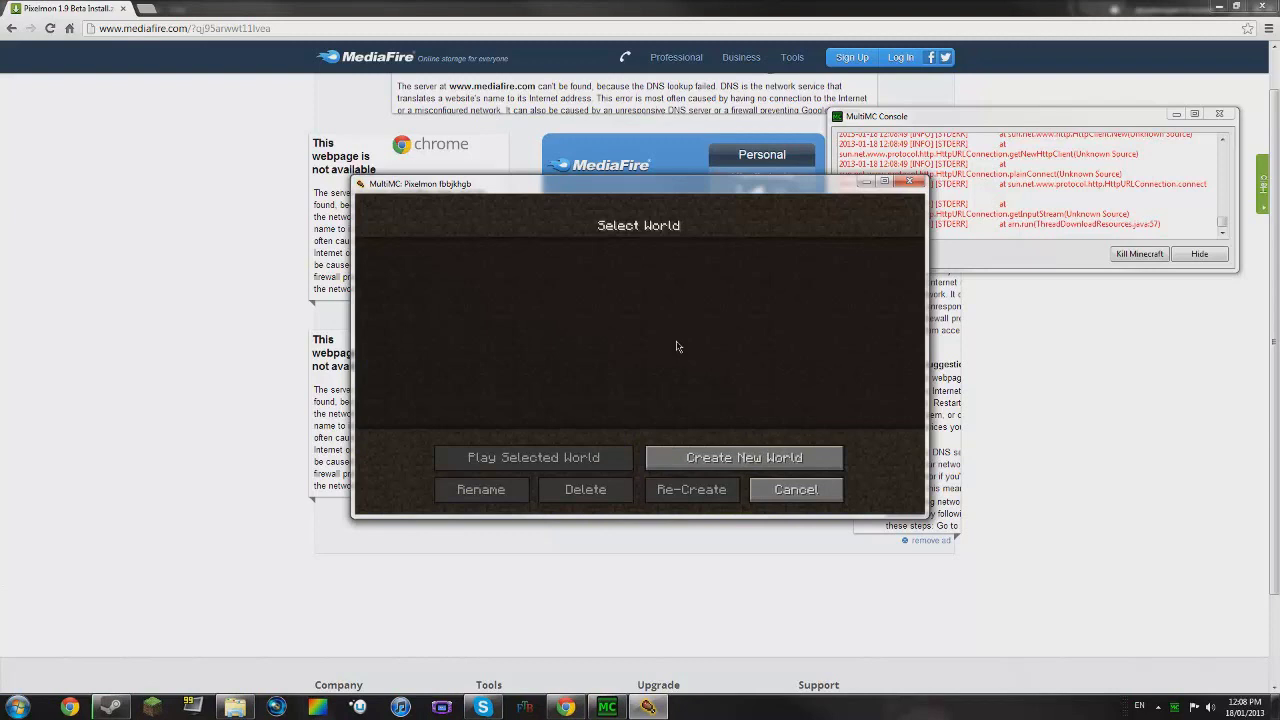
click(735, 452)
key(BackSpace)
key(BackSpace)
key(BackSpace)
key(BackSpace)
key(BackSpace)
key(BackSpace)
key(BackSpace)
key(BackSpace)
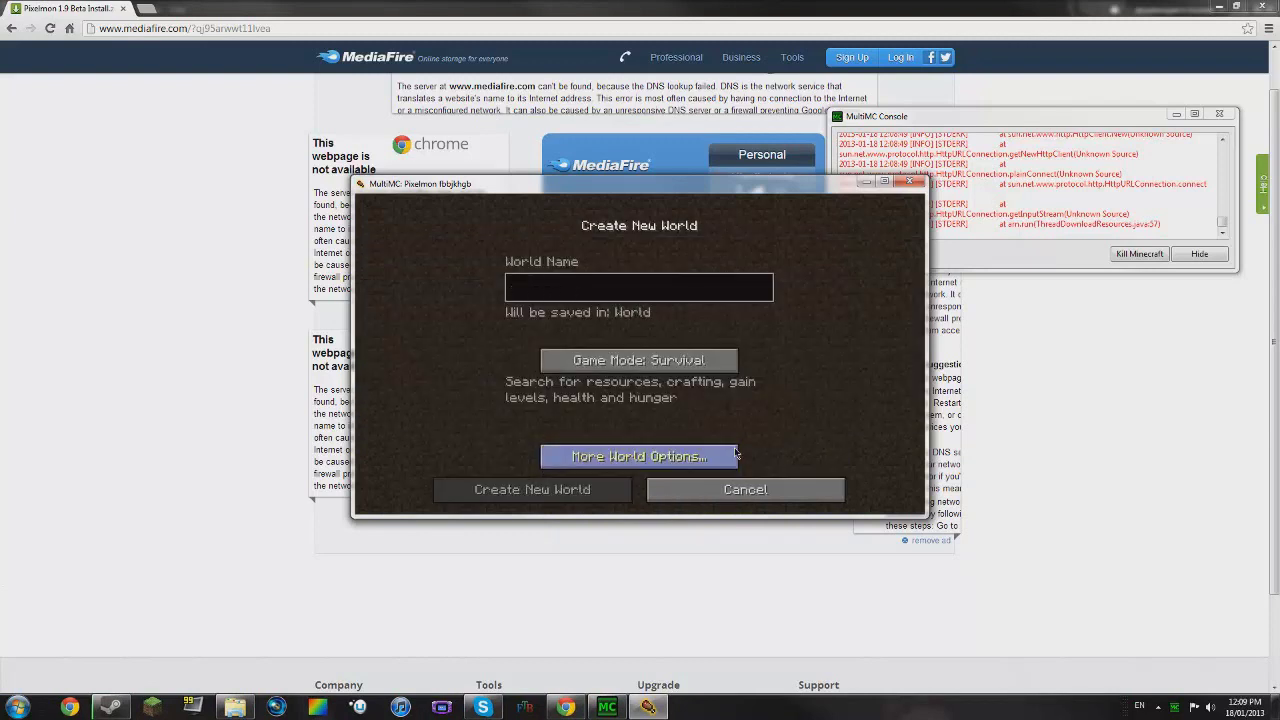
text(sdafhgbsdfhj)
key(Return)
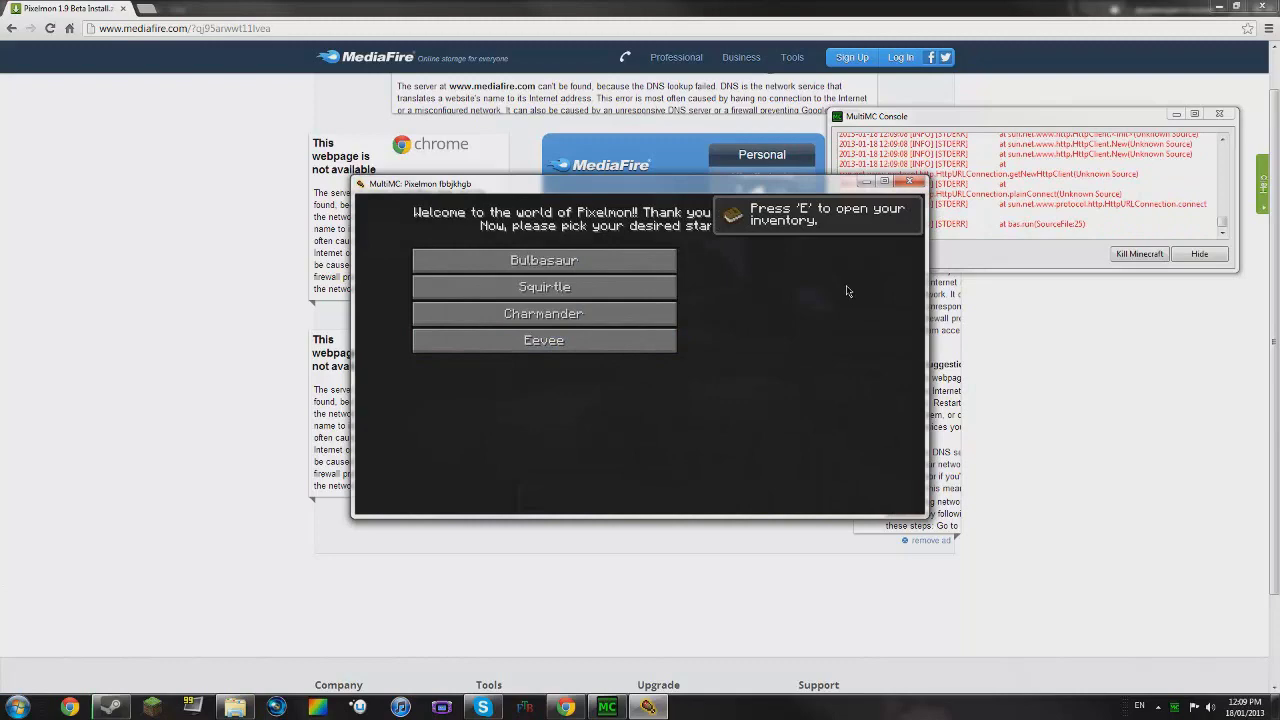
Step: Choose Squirtle as the starter Pokémon, and maximize the game window while checking the inventory
click(622, 287)
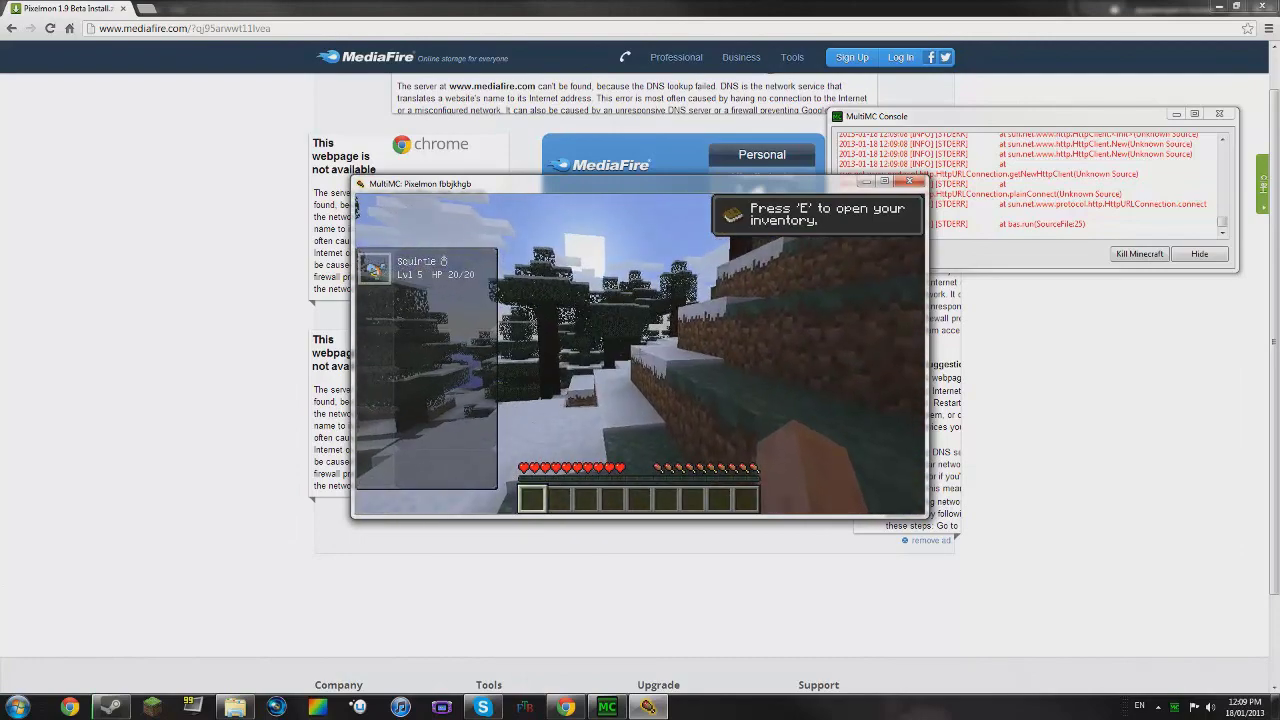
key(e)
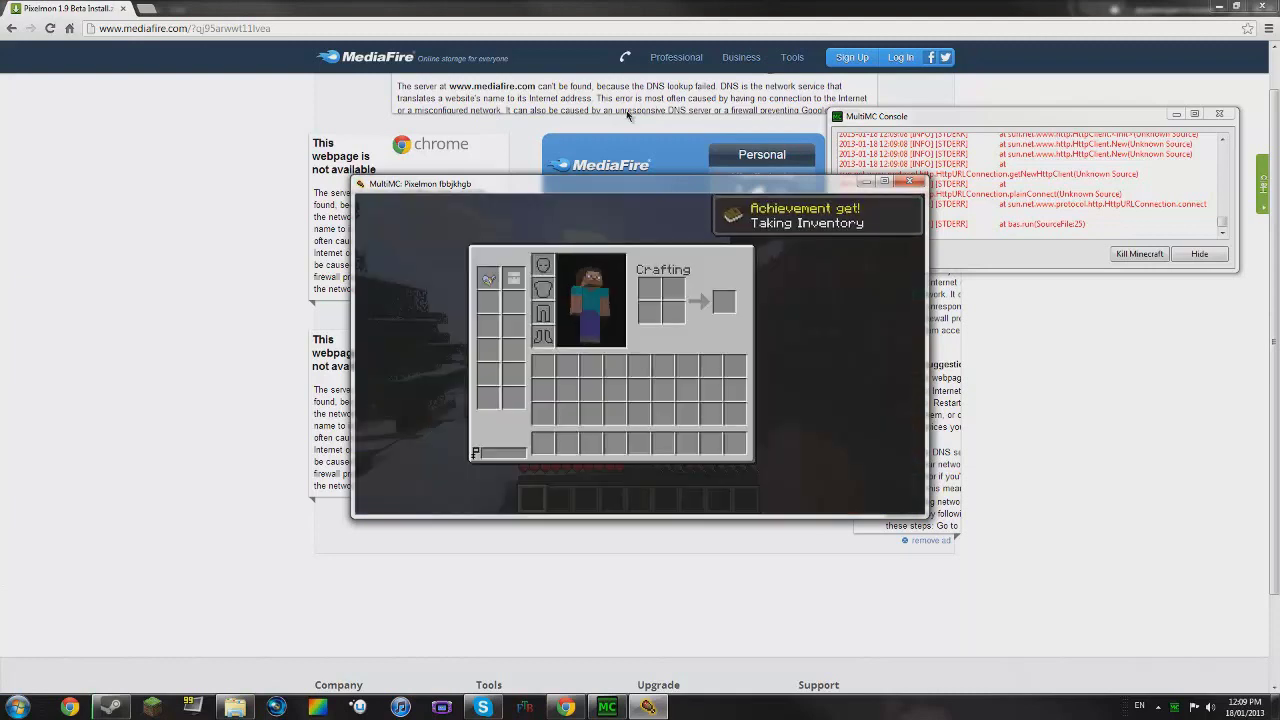
double_click(597, 183)
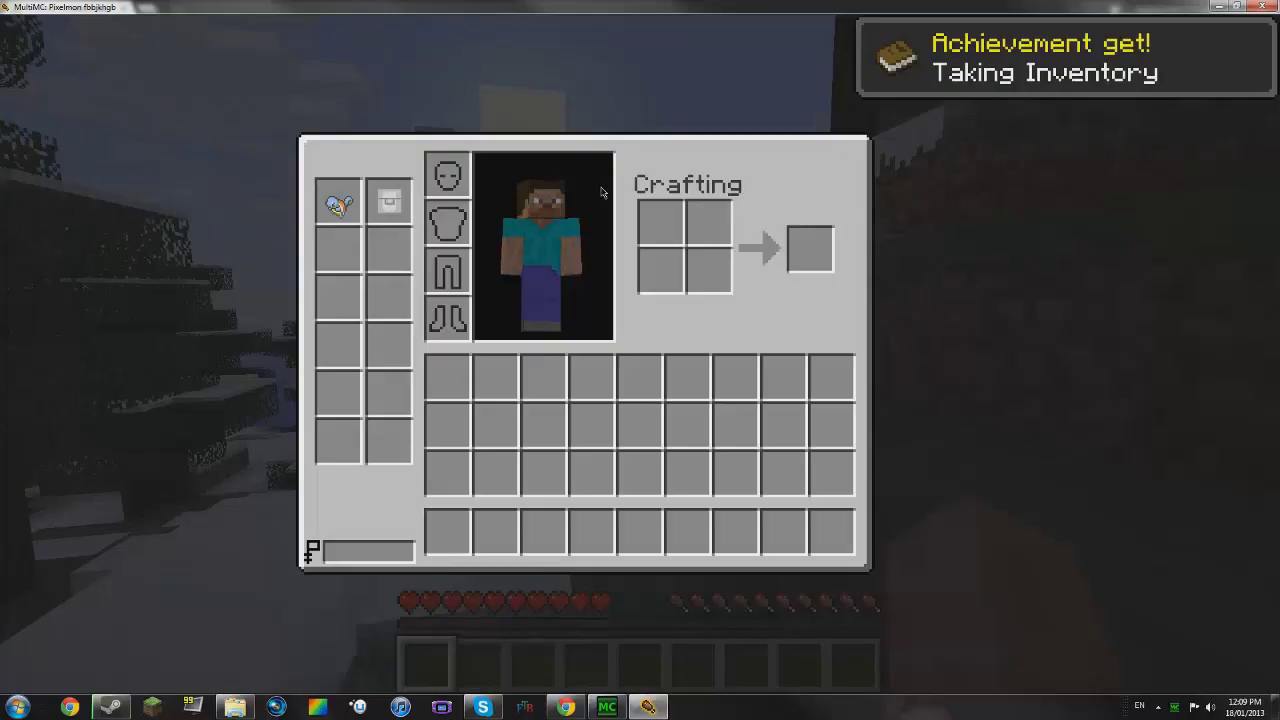
key(e)
key(w)
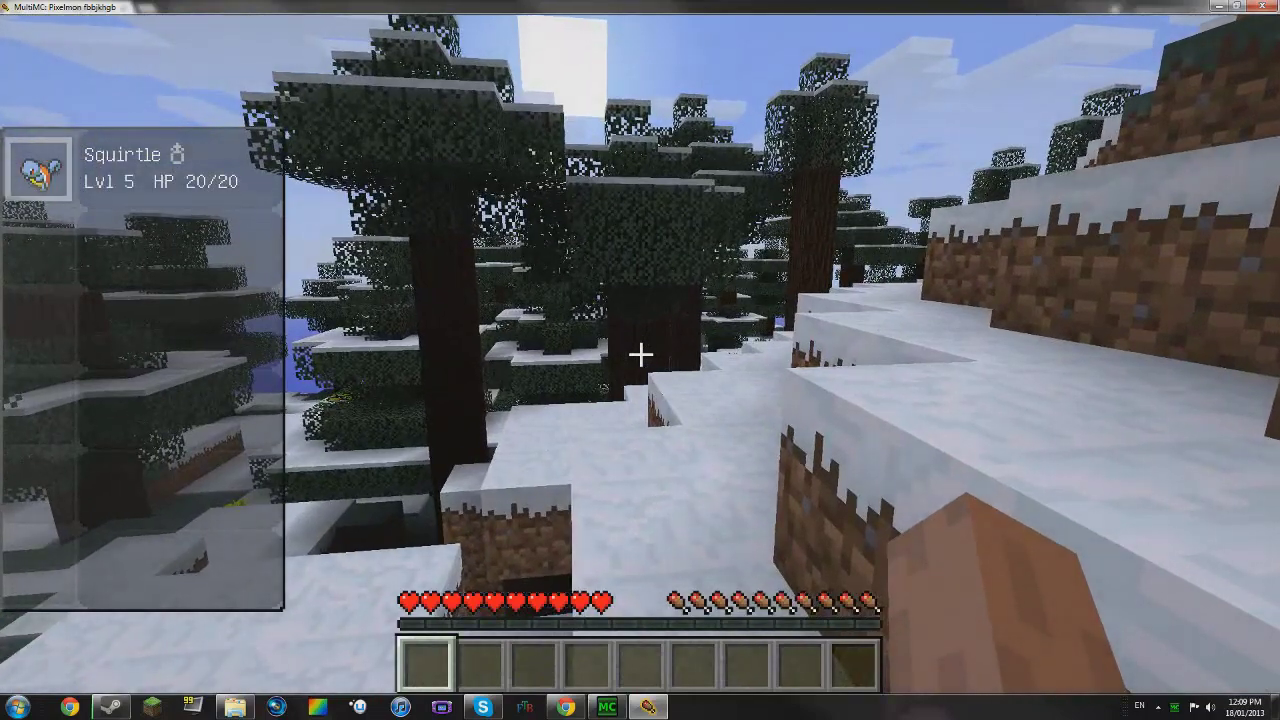
Step: Send out Squirtle and retrieve it, and collapse the party overlay to its compact form
key(e)
key(e)
key(r)
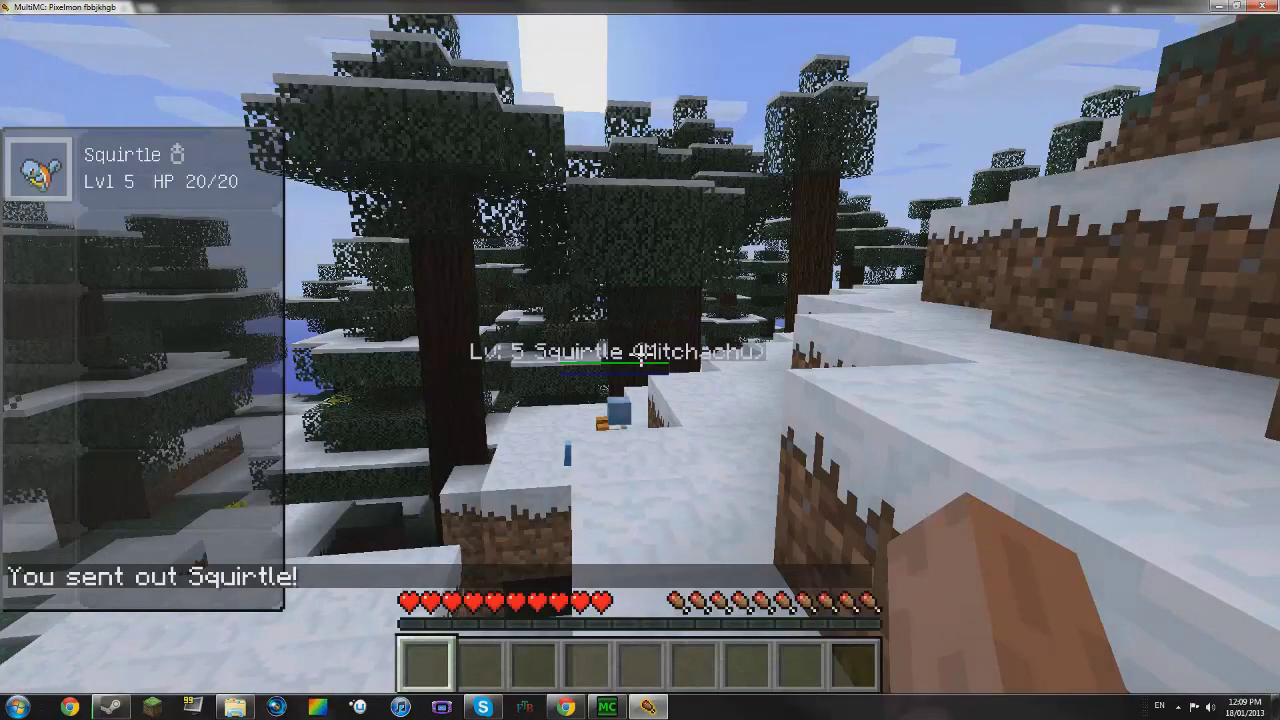
key(r)
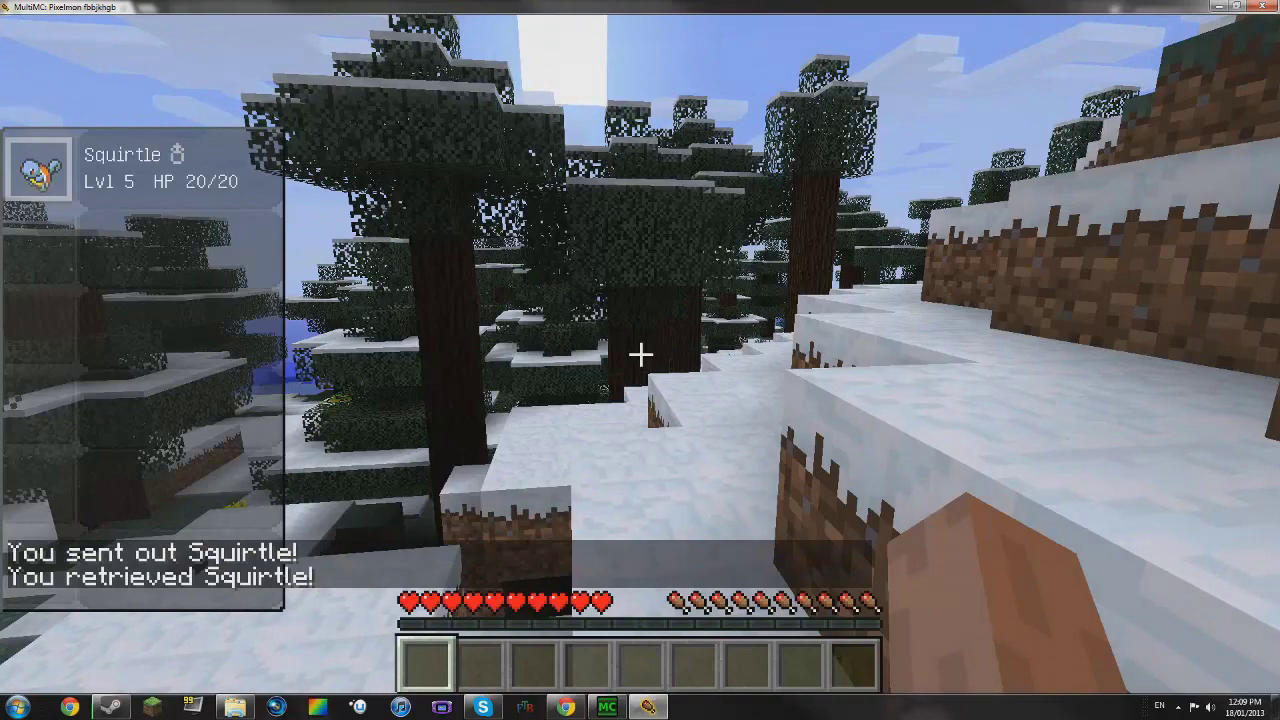
key(o)
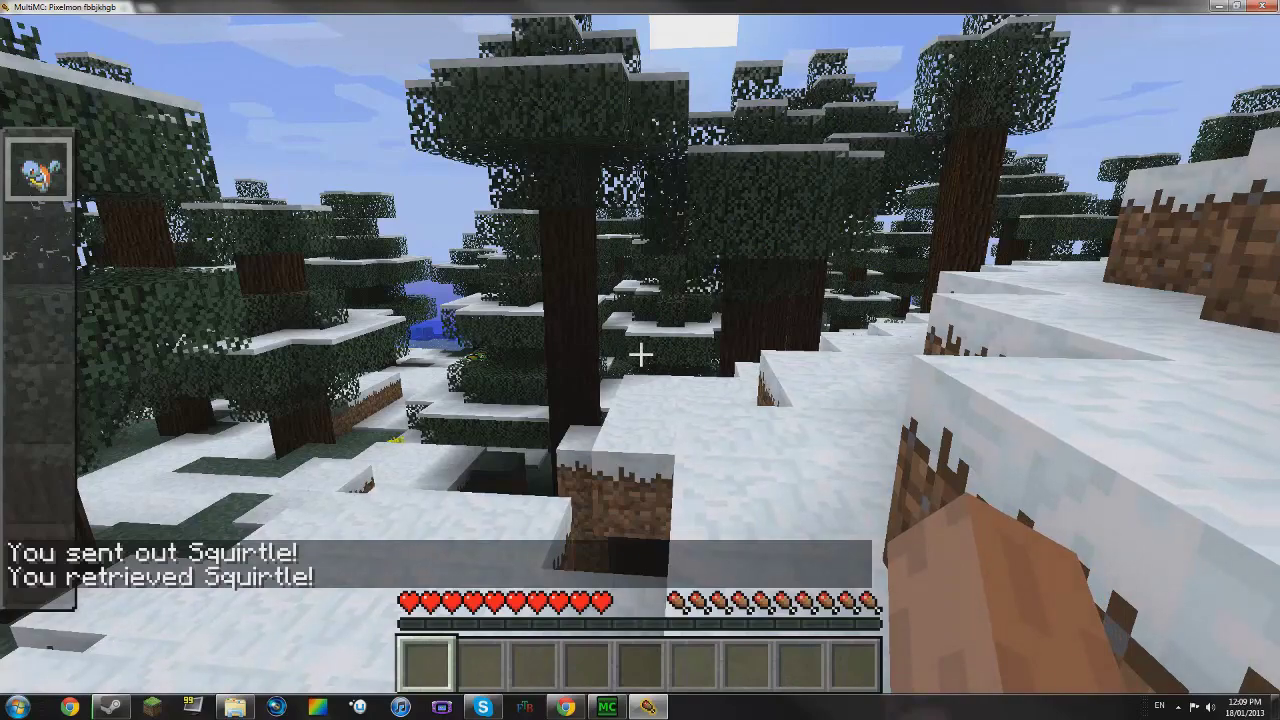
Step: Explore the snowy forest hillside on foot and collect two blue fruits around the round green plant
key(w)
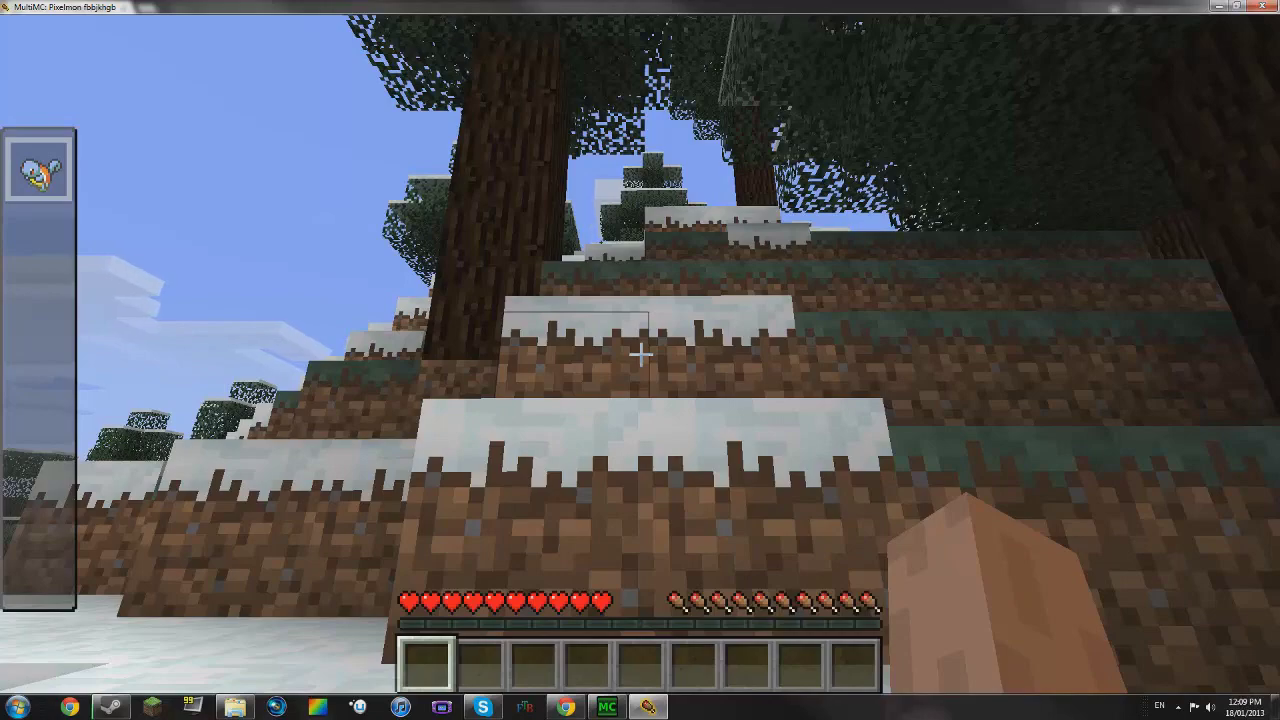
key(w)
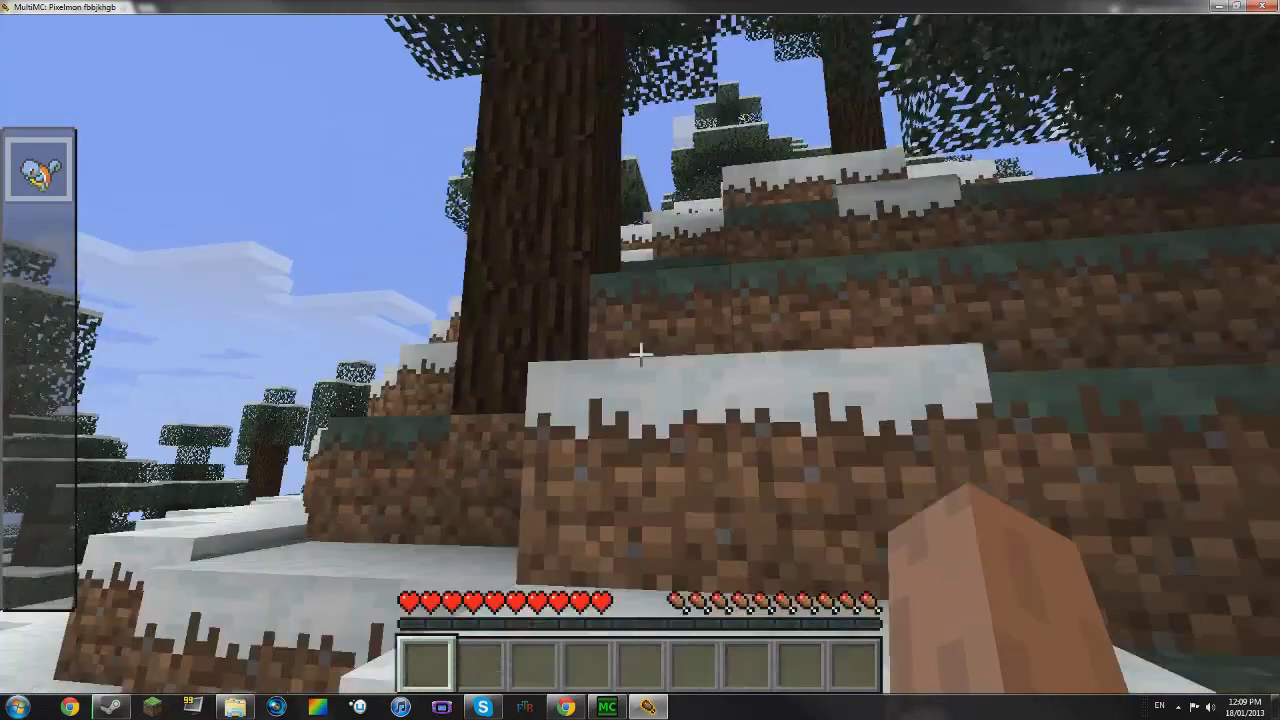
key(w)
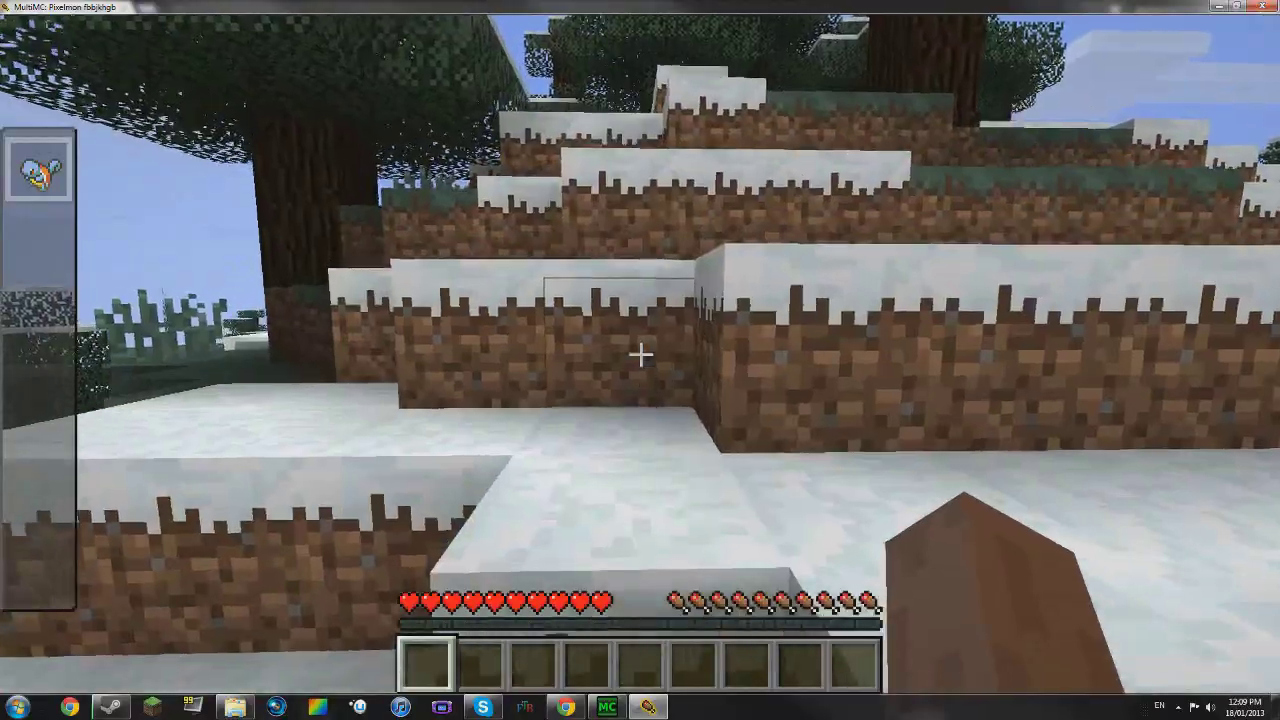
key(w)
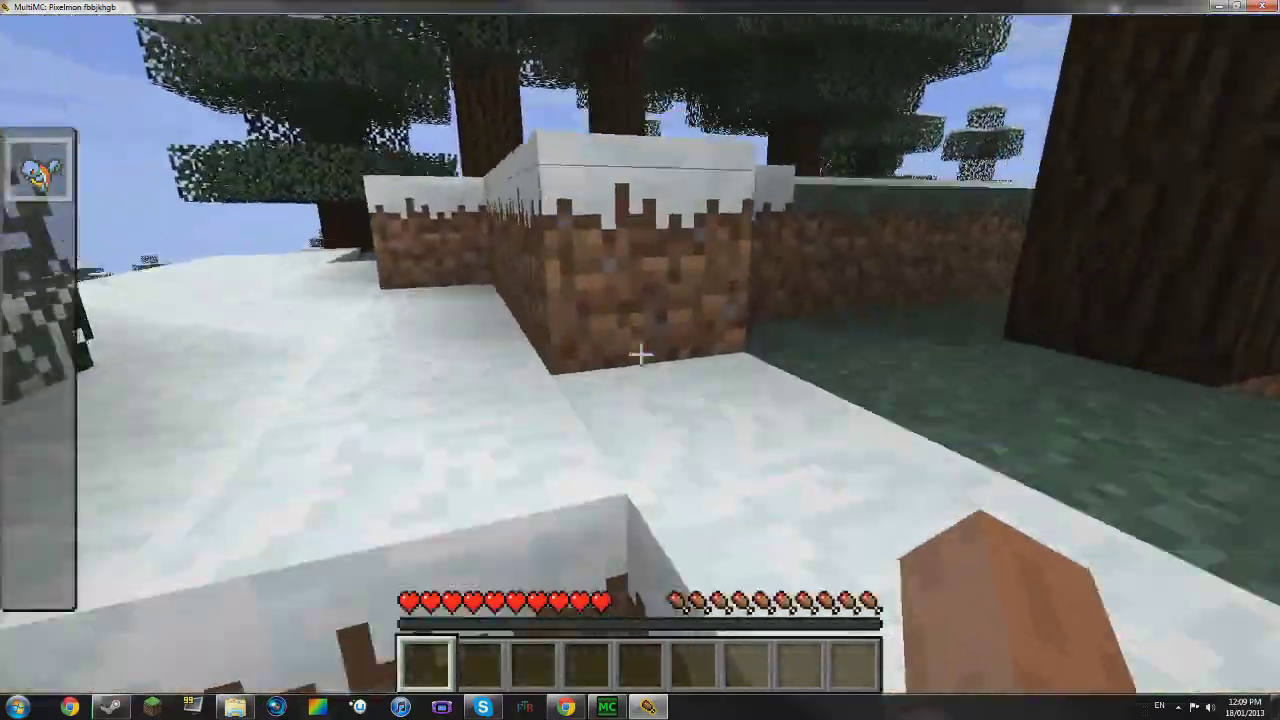
key(space)
key(w)
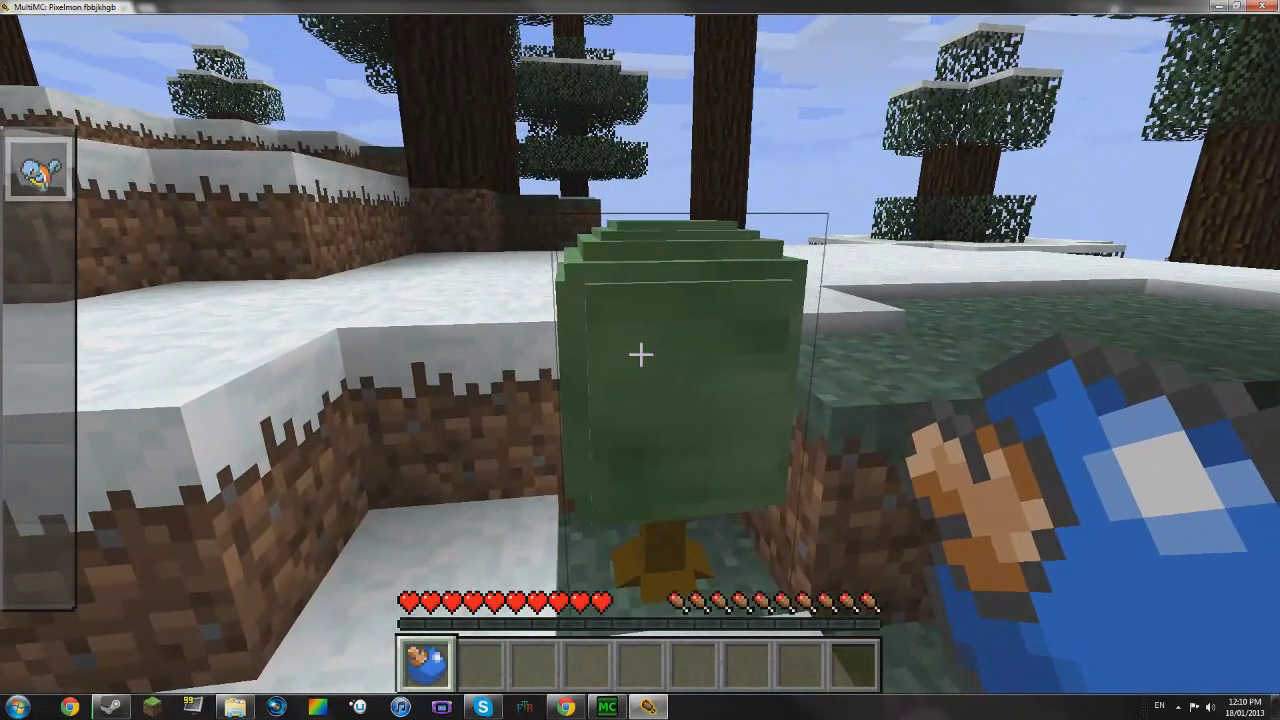
key(w)
key(space)
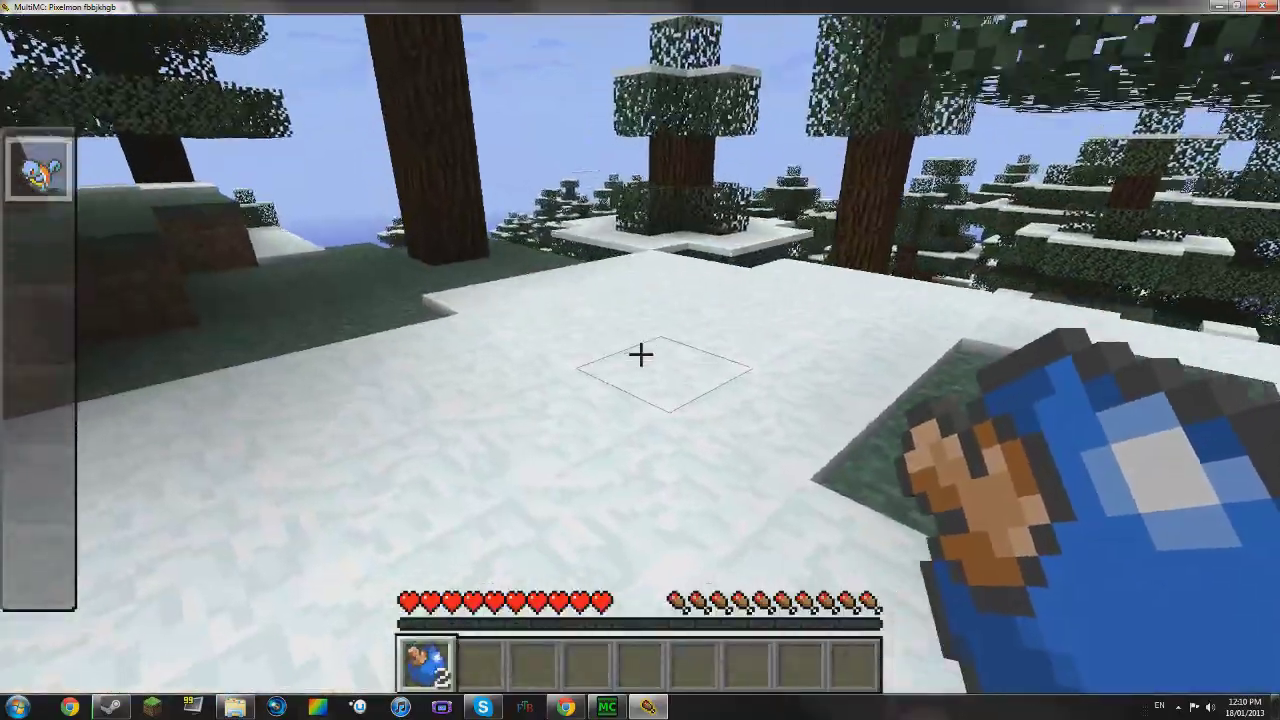
key(w)
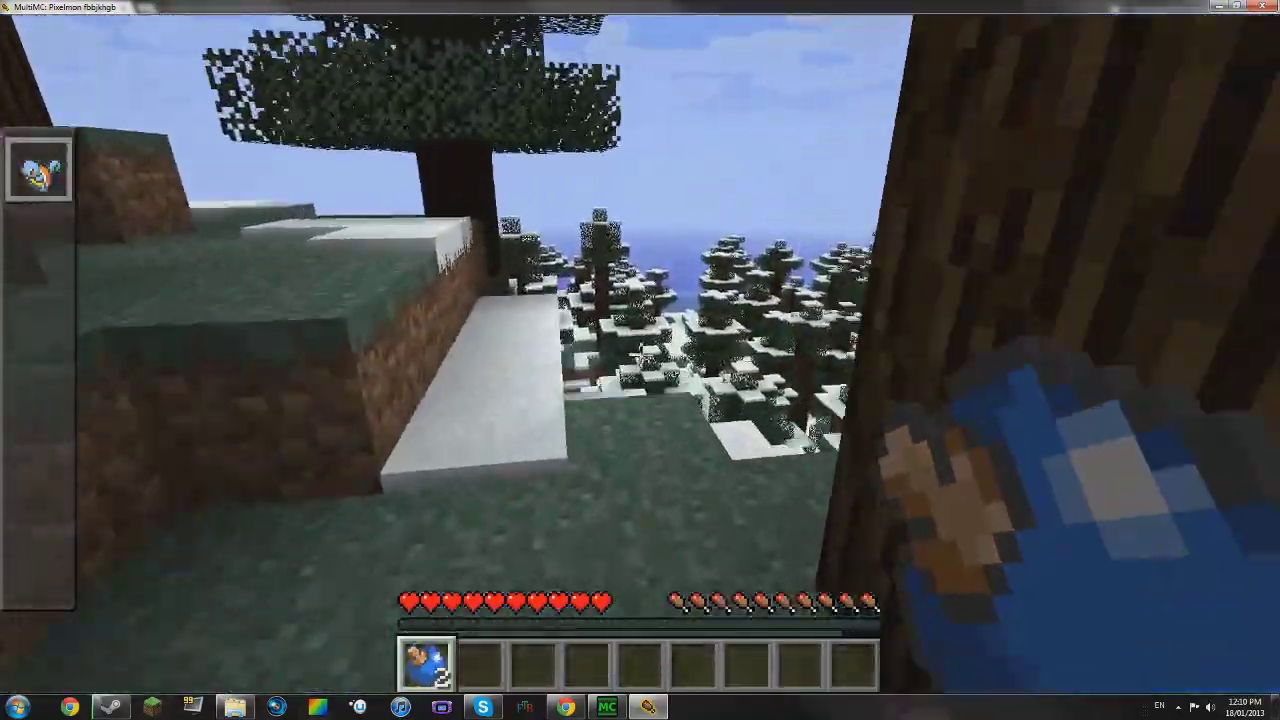